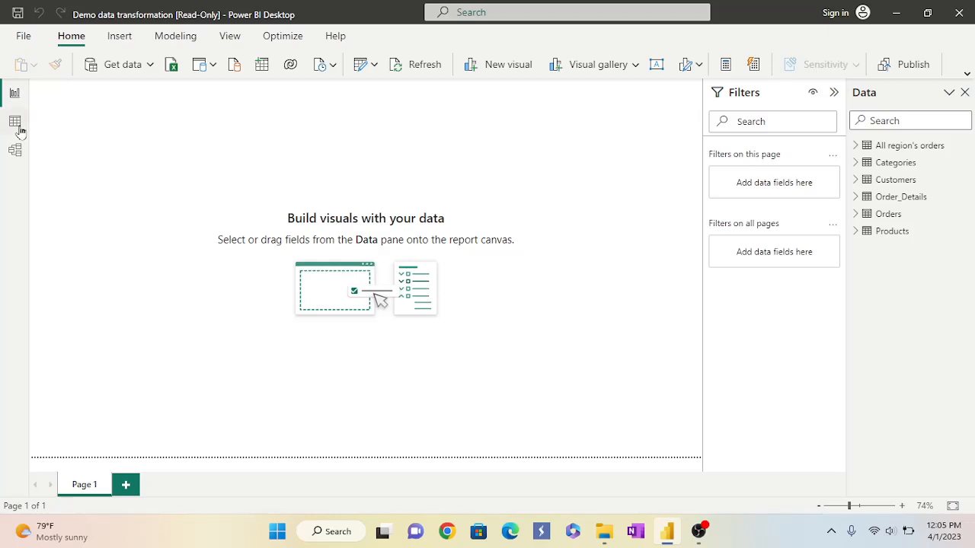
# Open the Power Query Editor to transform the report's data from the data view.
pyautogui.click(15, 122)
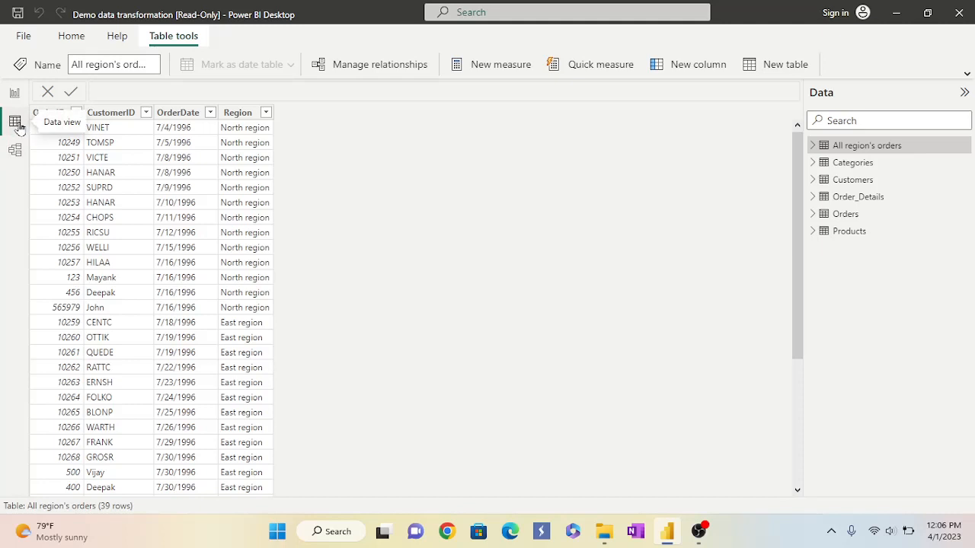
pyautogui.click(69, 38)
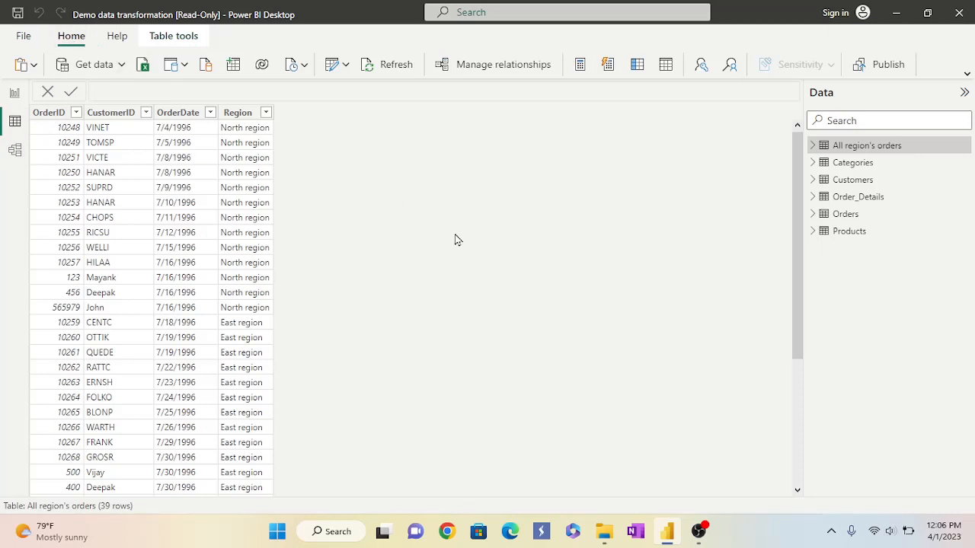
pyautogui.click(346, 67)
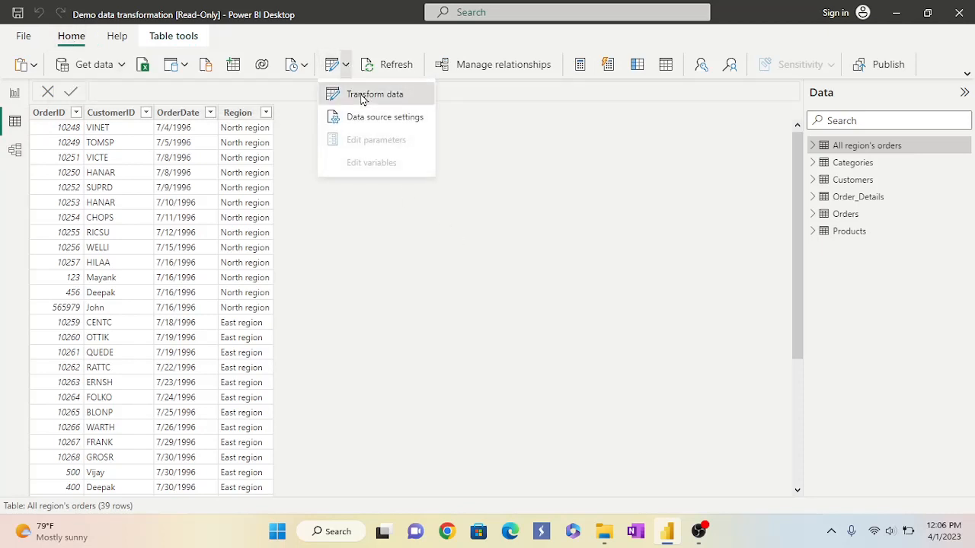
pyautogui.click(361, 97)
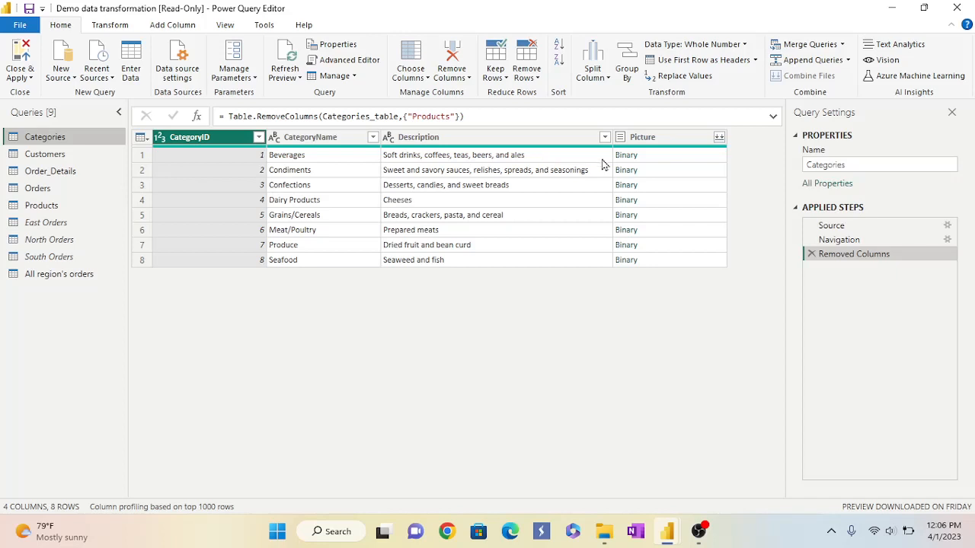
# Remove the Picture column from the Categories query.
pyautogui.rightClick(660, 139)
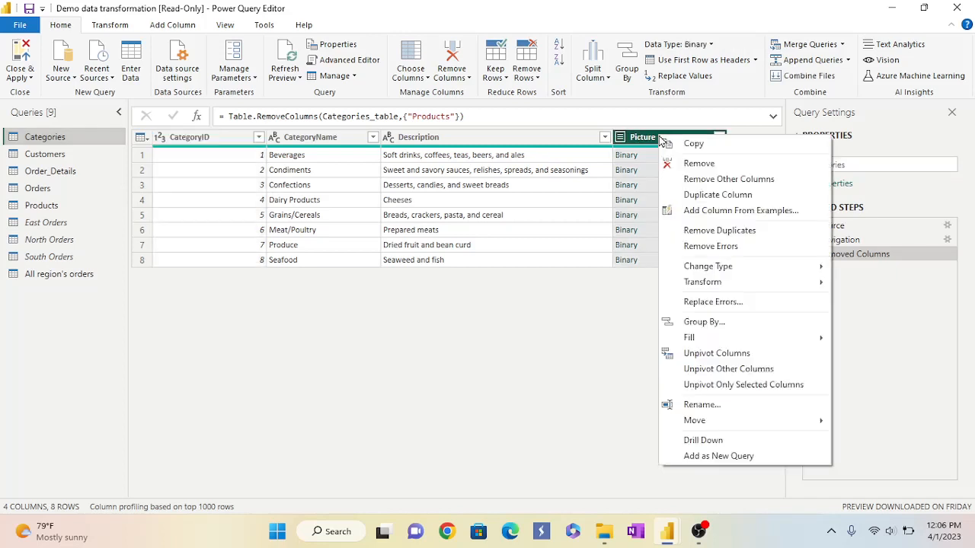
pyautogui.click(691, 165)
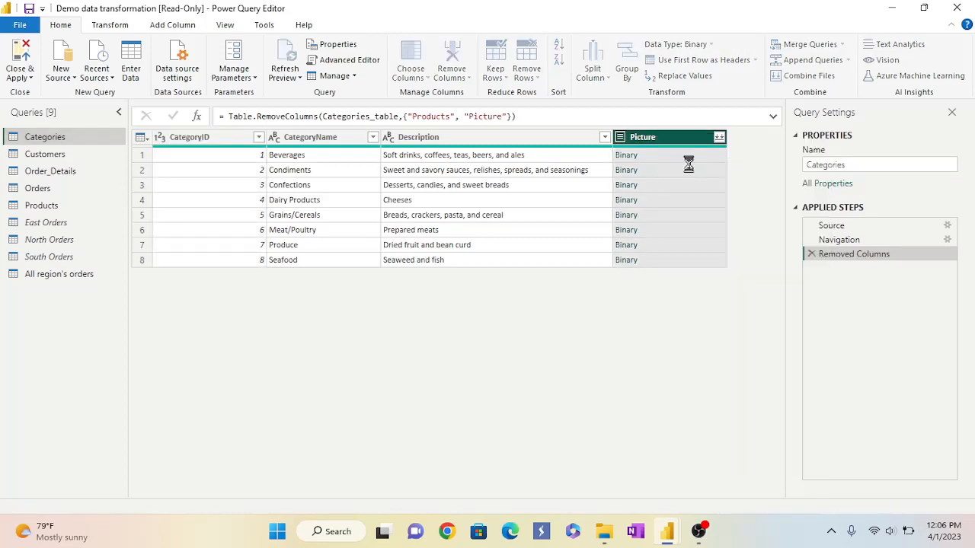
# Examine the columns of the Customers, Order_Details and Orders queries, including the shipping city and country fields in Orders.
pyautogui.click(53, 155)
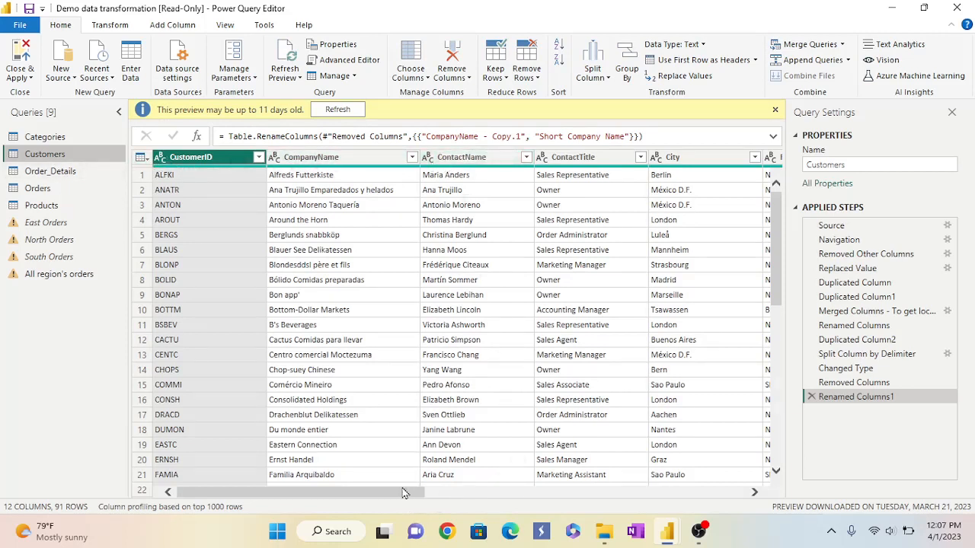
pyautogui.scroll(-1, 404, 493)
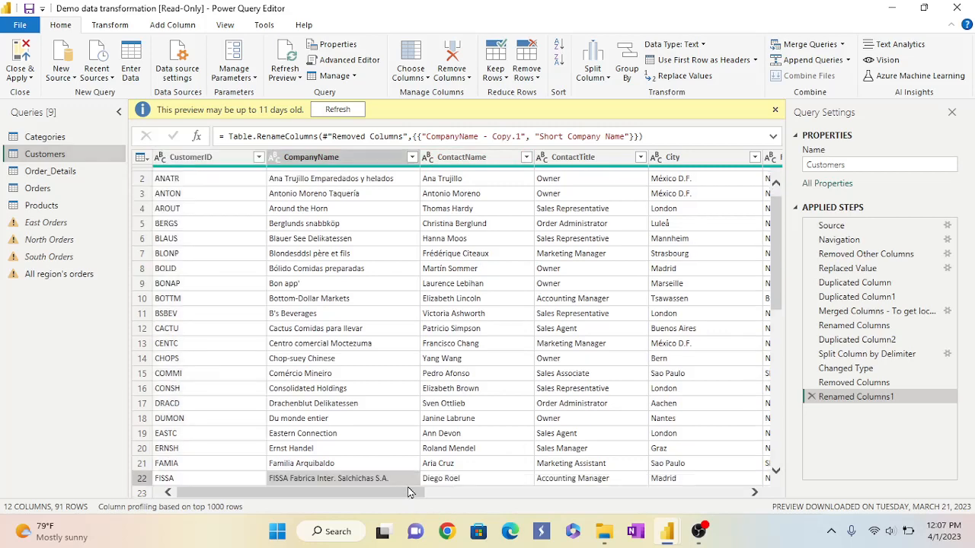
pyautogui.moveTo(410, 497); pyautogui.dragTo(749, 527)
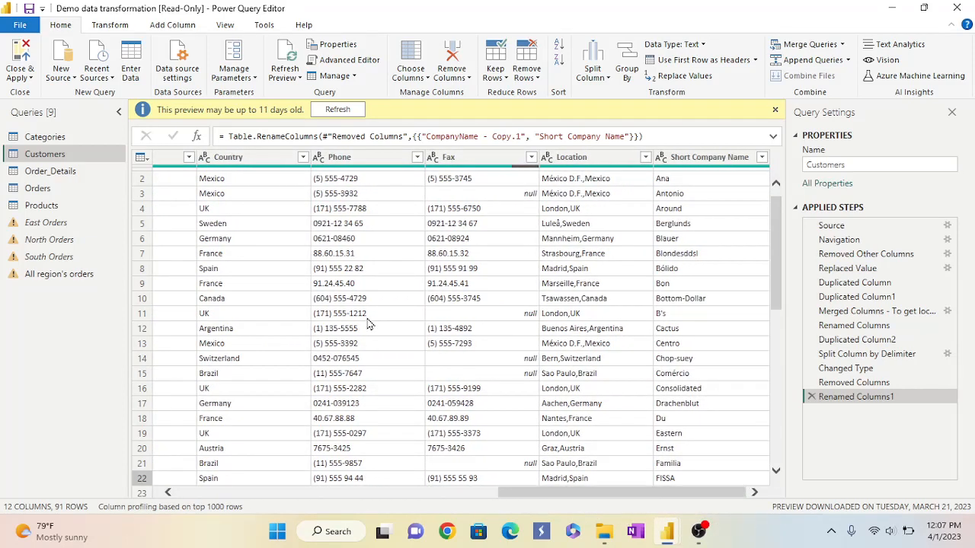
pyautogui.click(53, 174)
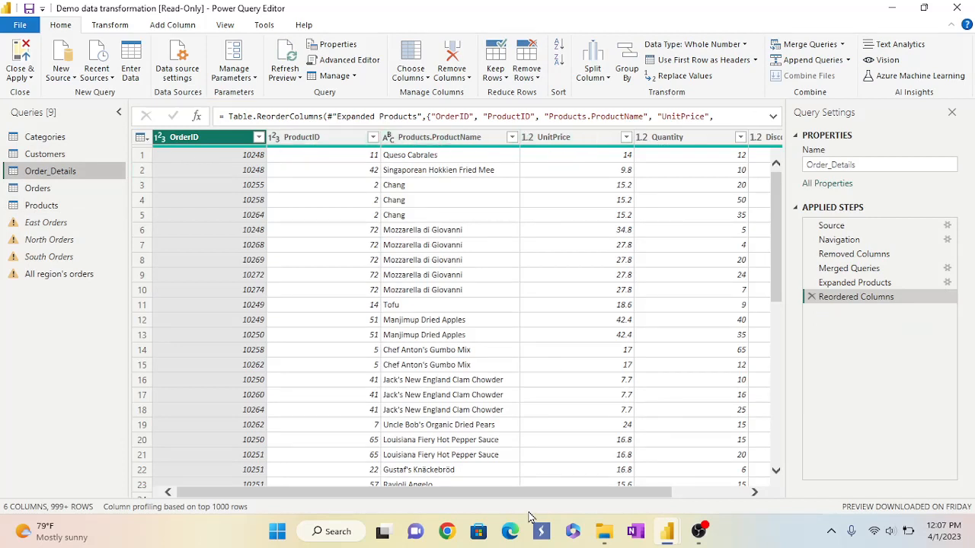
pyautogui.moveTo(502, 489); pyautogui.dragTo(587, 489)
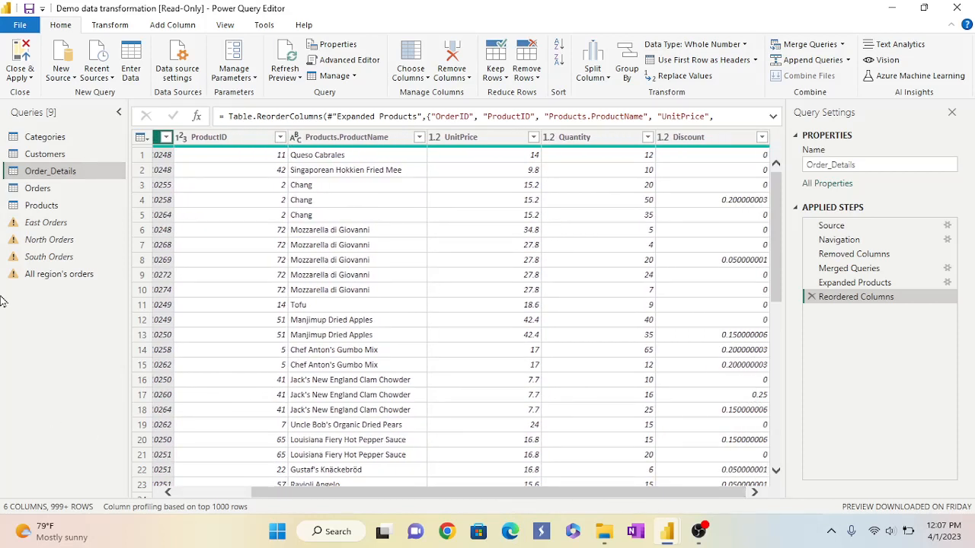
pyautogui.click(40, 190)
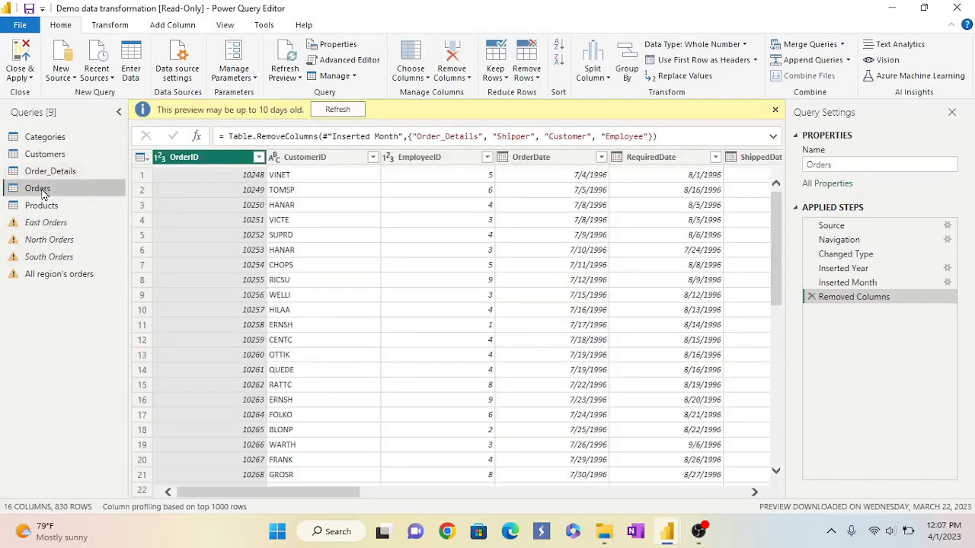
pyautogui.click(205, 165)
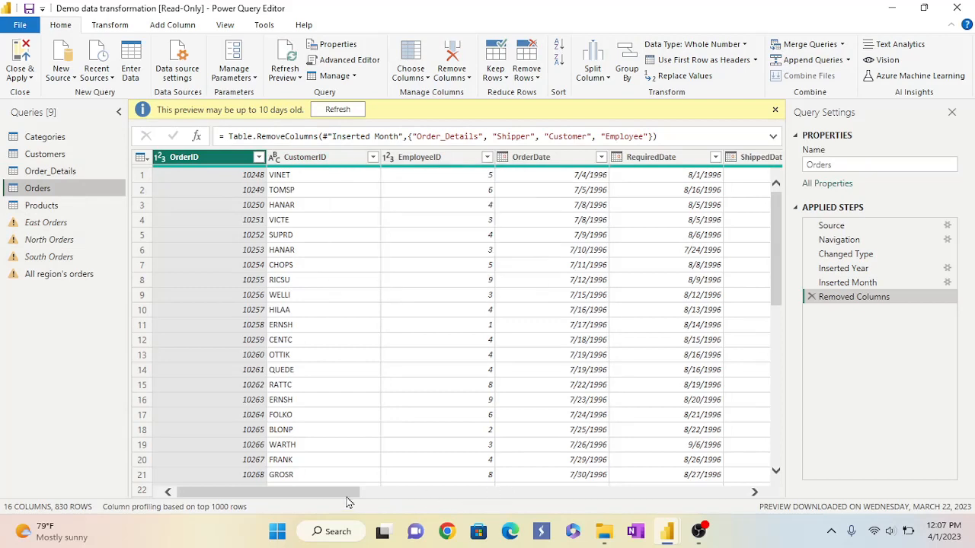
pyautogui.moveTo(351, 493); pyautogui.dragTo(686, 499)
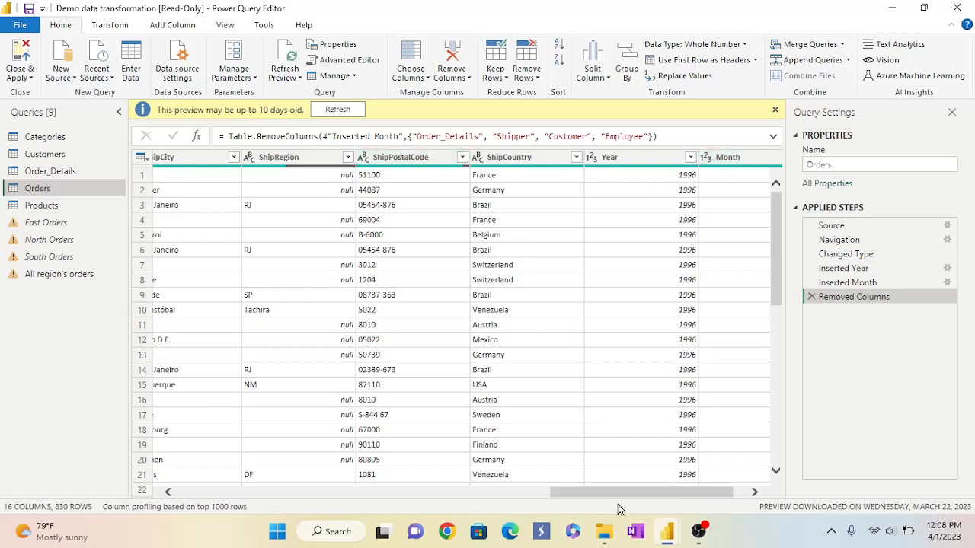
pyautogui.moveTo(623, 500); pyautogui.dragTo(591, 499)
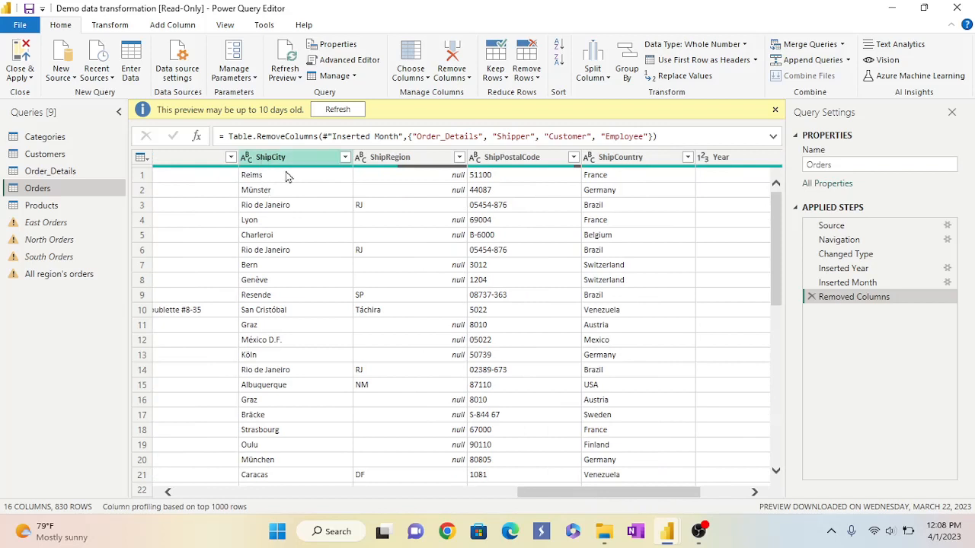
pyautogui.moveTo(618, 171)
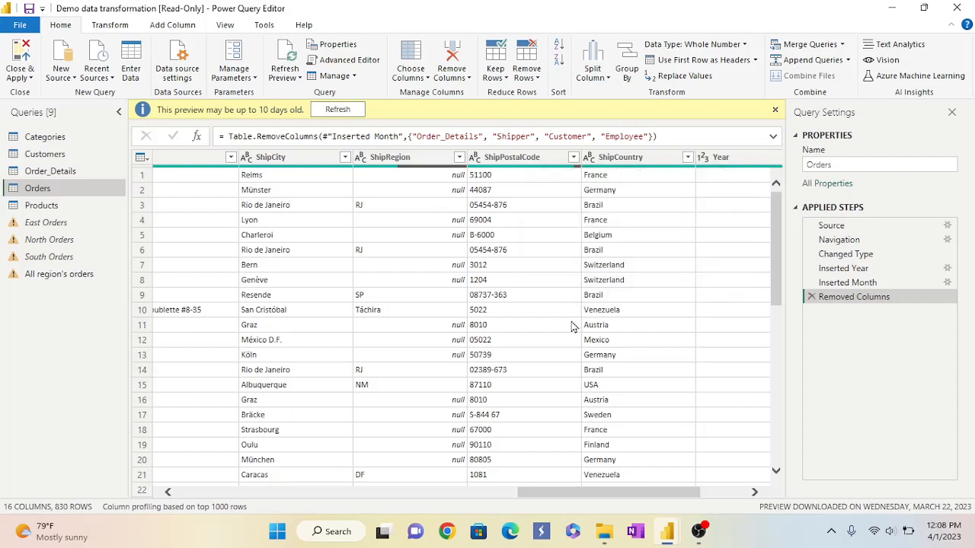
pyautogui.click(620, 161)
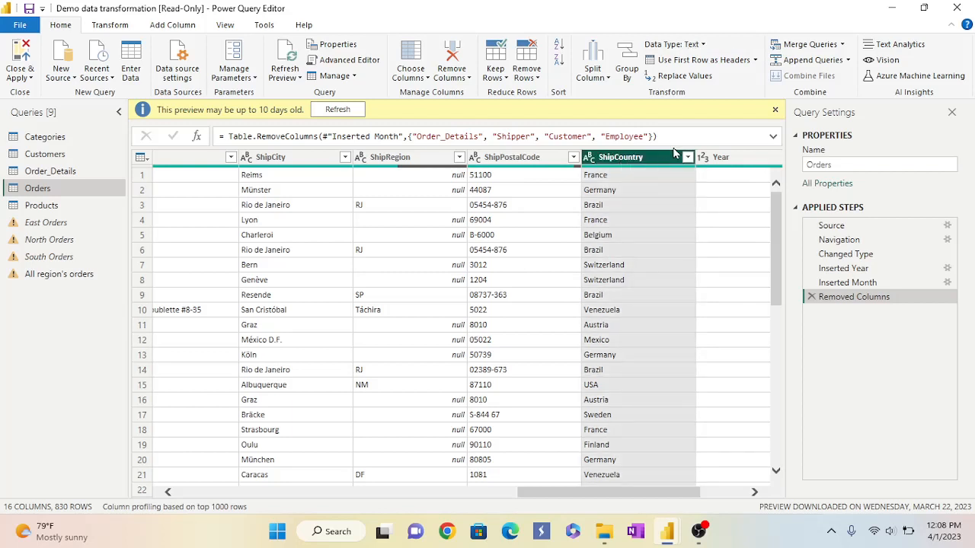
# Filter the ShipCity column of the Orders query to keep only Paris.
pyautogui.click(345, 157)
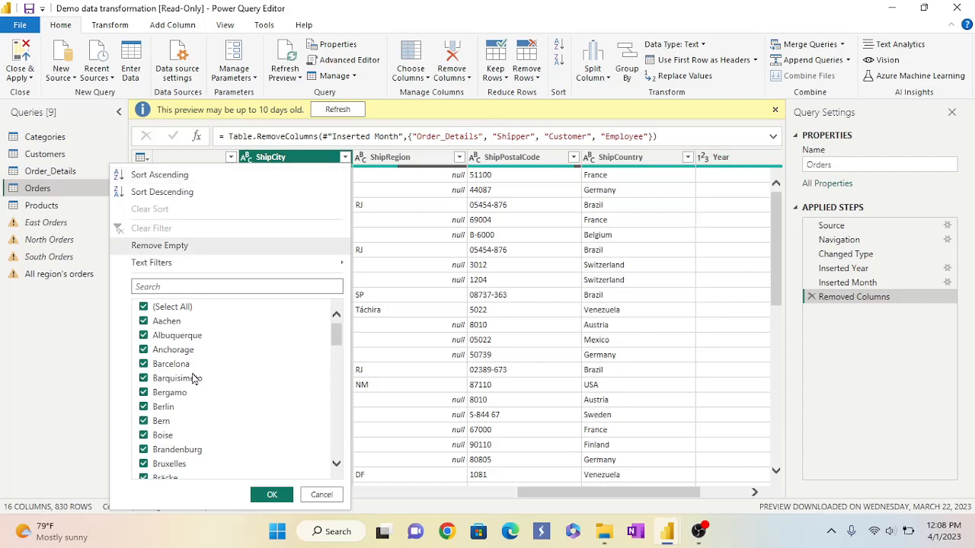
pyautogui.scroll(-2, 193, 378)
pyautogui.scroll(-1, 193, 378)
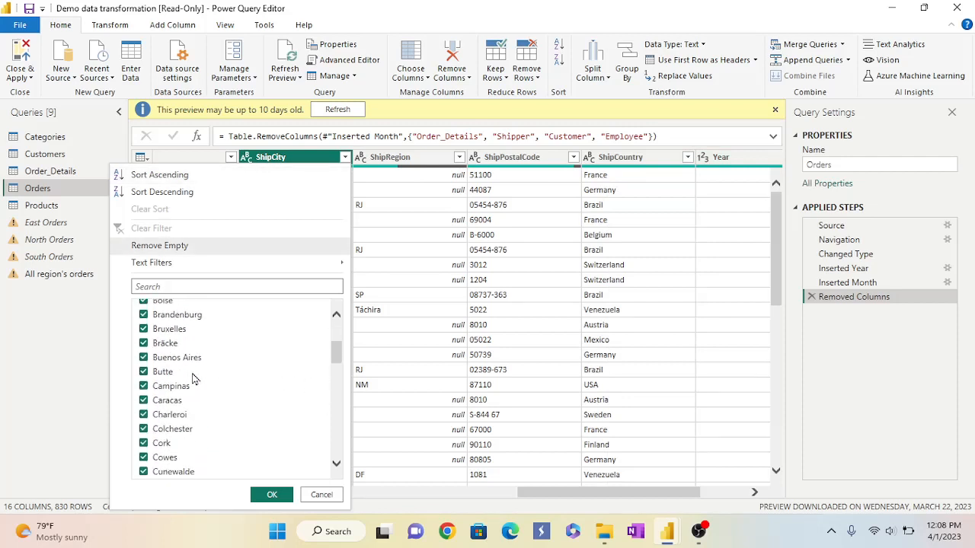
pyautogui.scroll(-1, 193, 379)
pyautogui.scroll(-4, 193, 378)
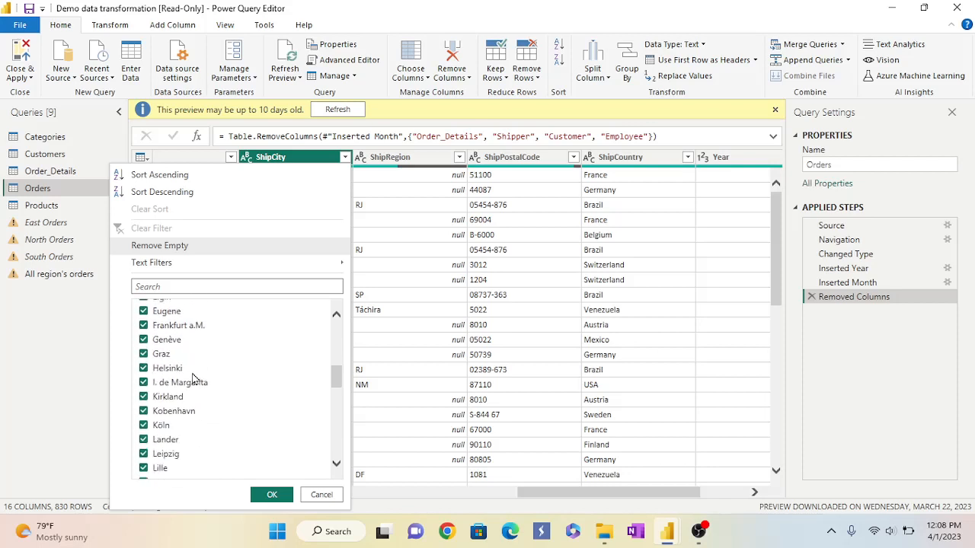
pyautogui.scroll(-2, 192, 379)
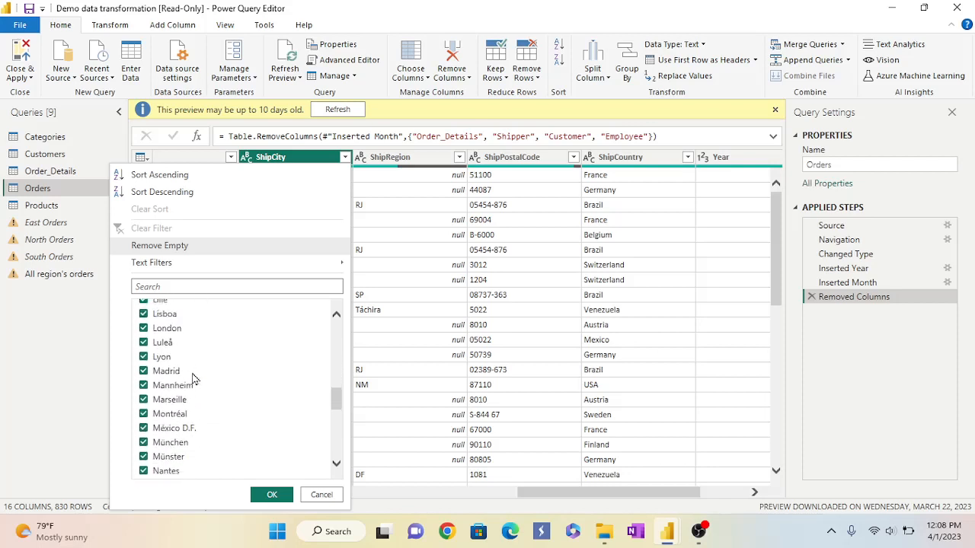
pyautogui.scroll(-1, 192, 378)
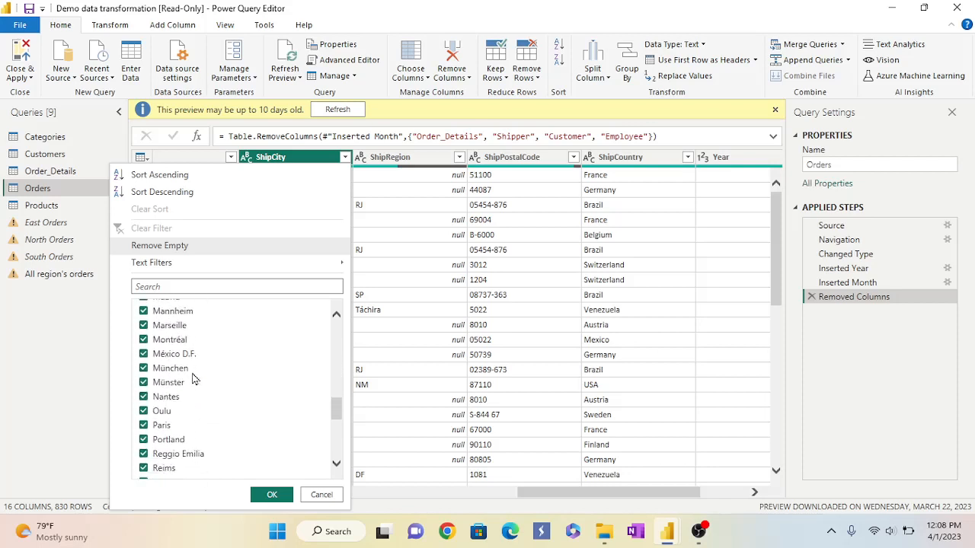
pyautogui.scroll(1, 181, 340)
pyautogui.scroll(-2, 181, 344)
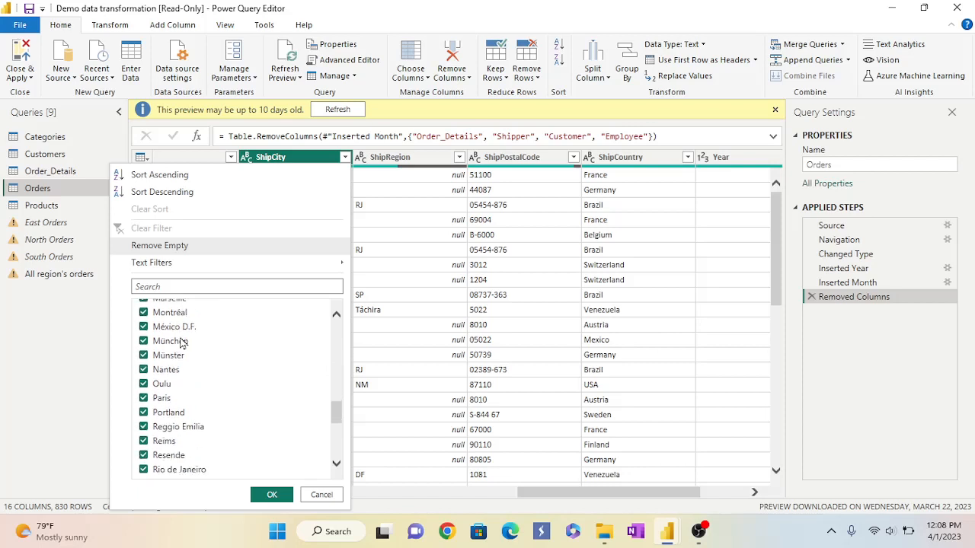
pyautogui.scroll(12, 181, 342)
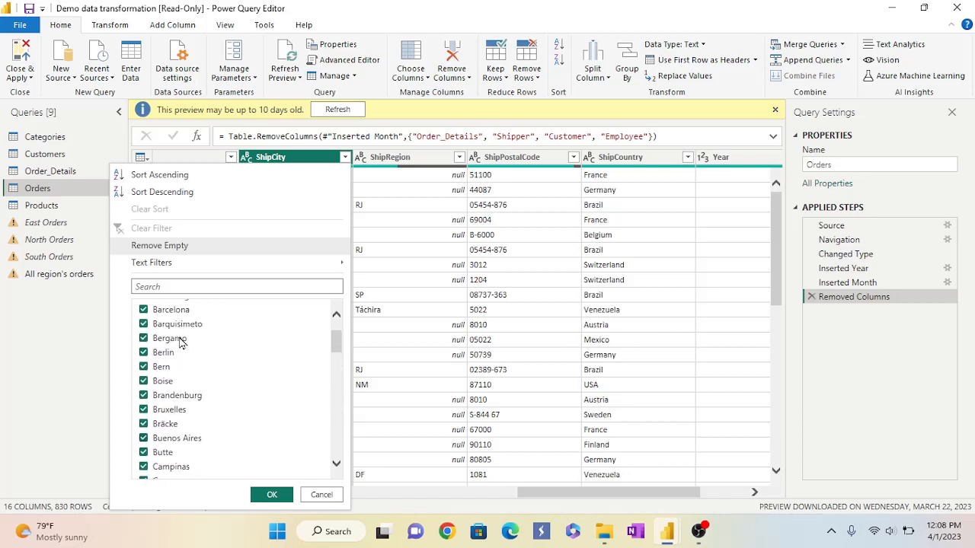
pyautogui.scroll(2, 181, 342)
pyautogui.click(143, 307)
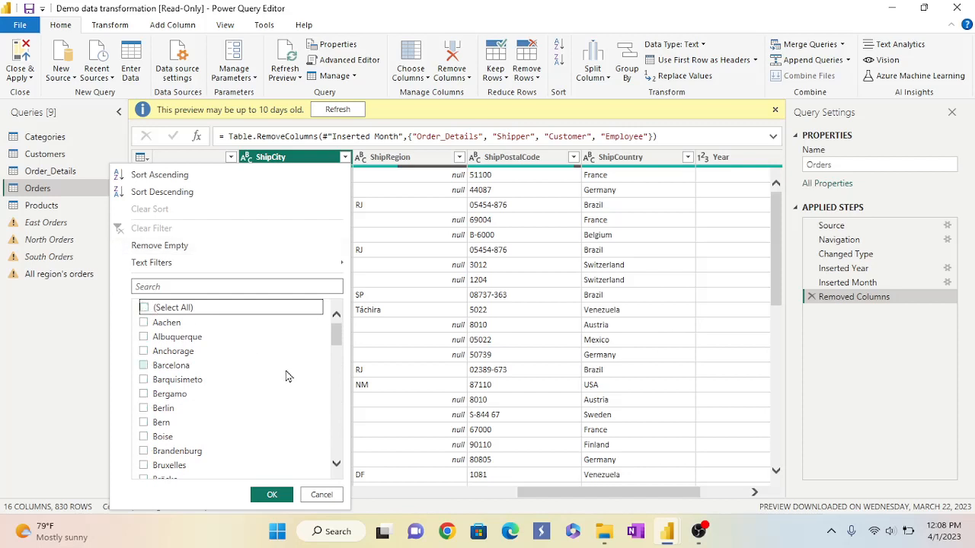
pyautogui.scroll(-8, 239, 384)
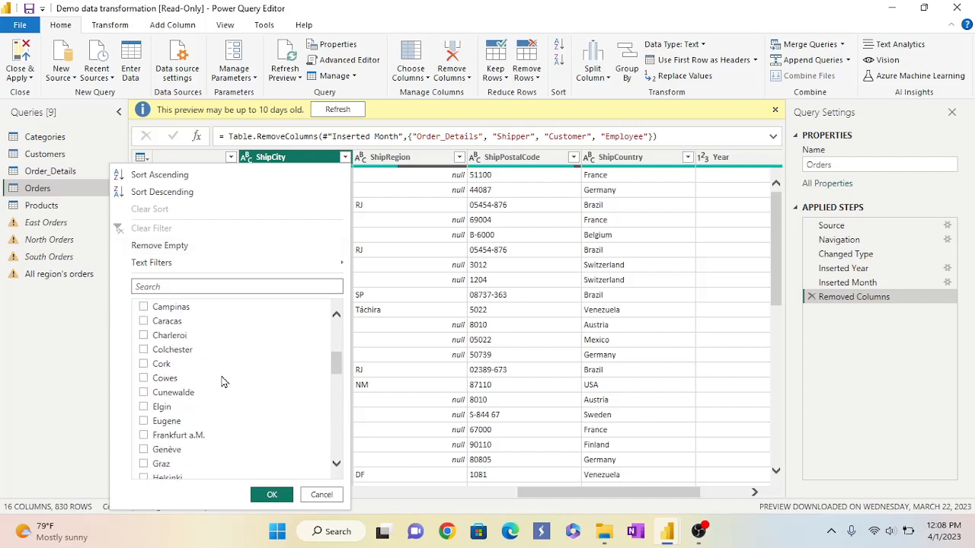
pyautogui.scroll(-4, 224, 382)
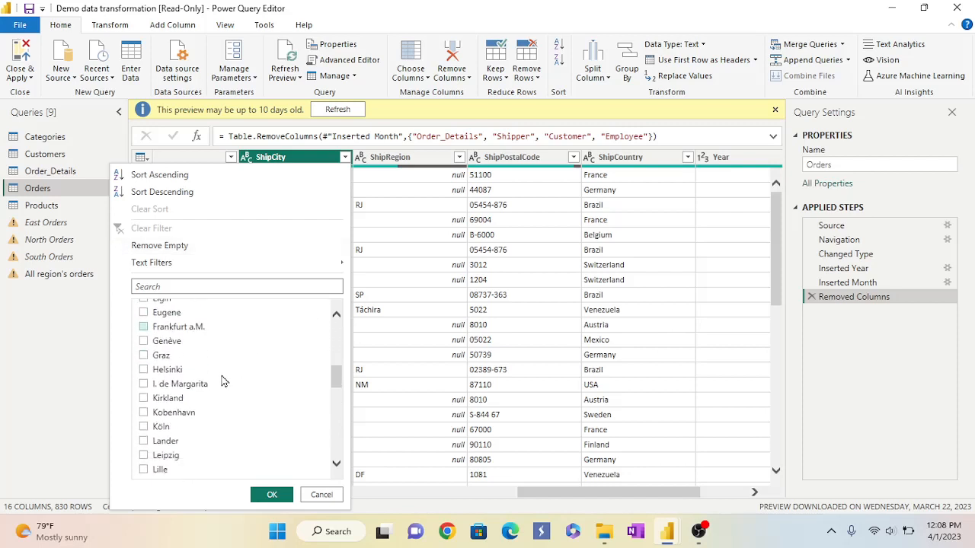
pyautogui.scroll(-4, 224, 382)
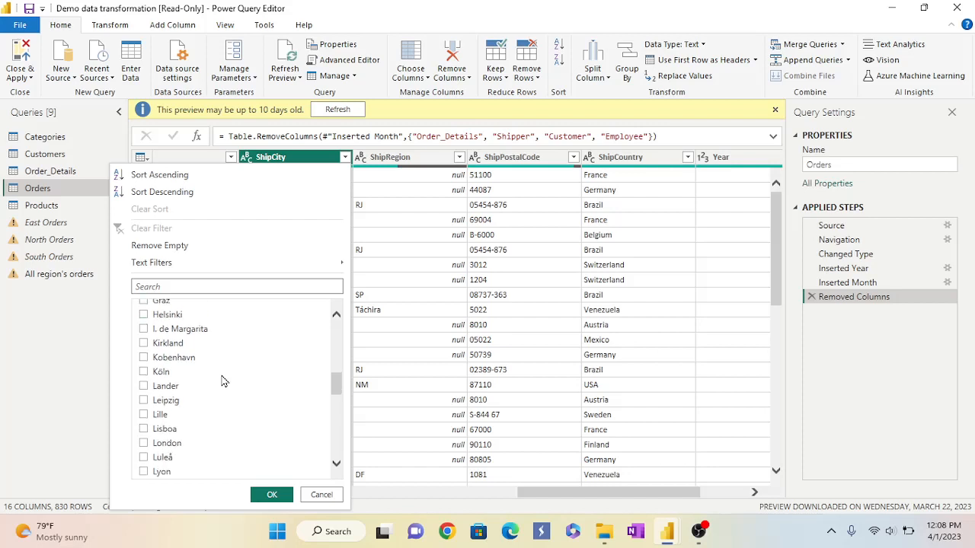
pyautogui.scroll(-2, 224, 382)
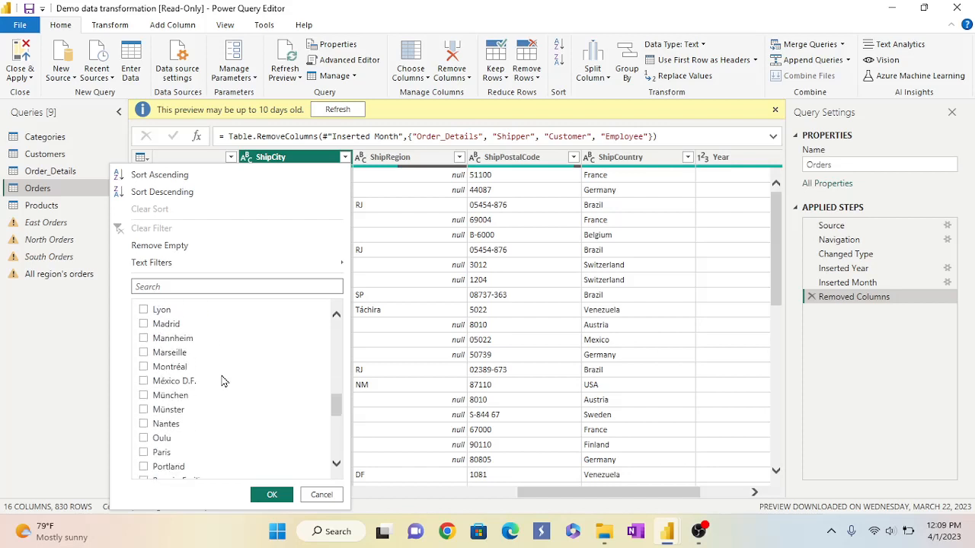
pyautogui.click(144, 453)
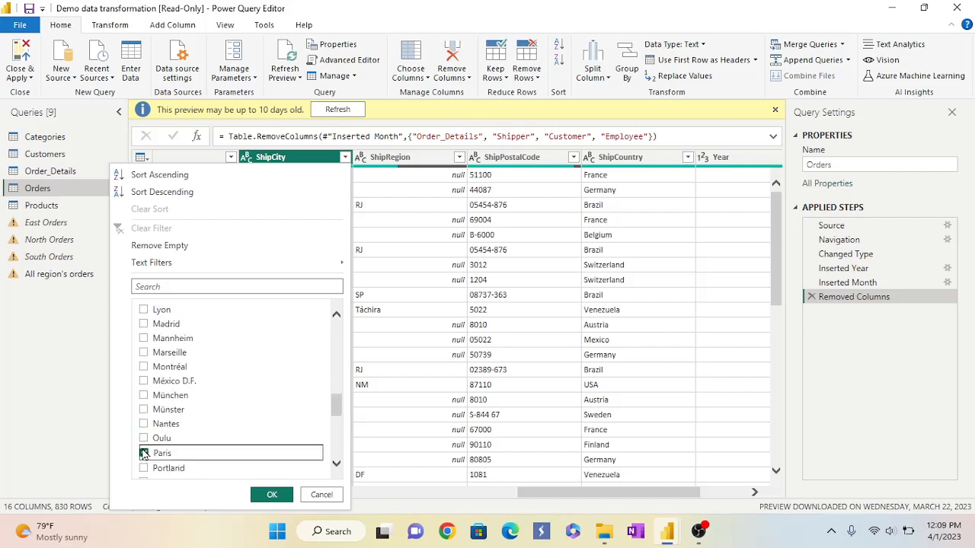
pyautogui.click(263, 496)
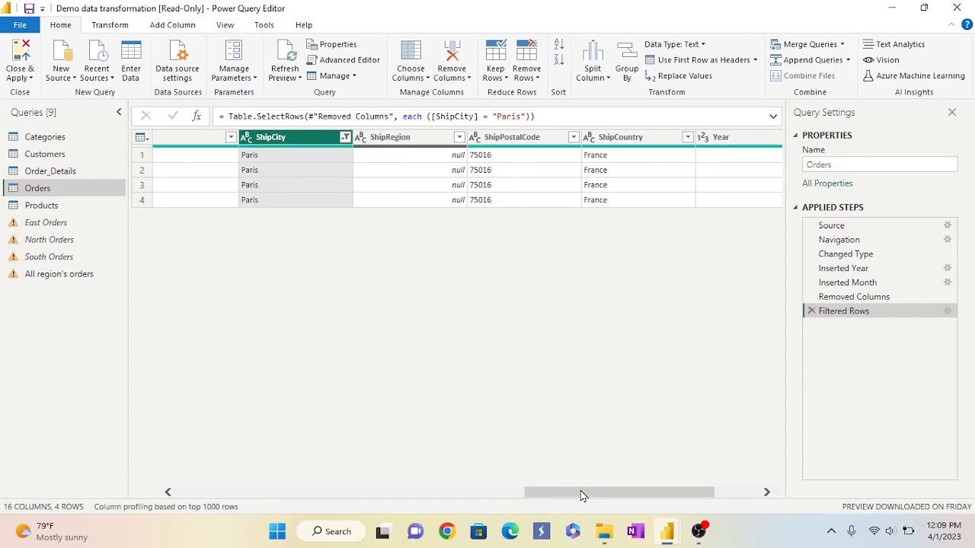
# Look through the Paris order columns and delete the Filtered Rows step from the Orders query.
pyautogui.moveTo(580, 493); pyautogui.dragTo(647, 494)
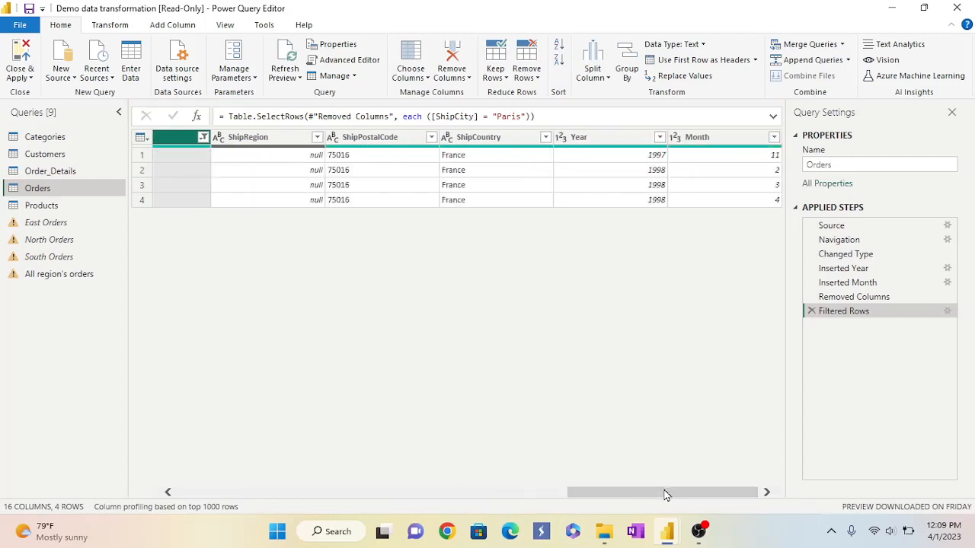
pyautogui.moveTo(664, 495); pyautogui.dragTo(443, 494)
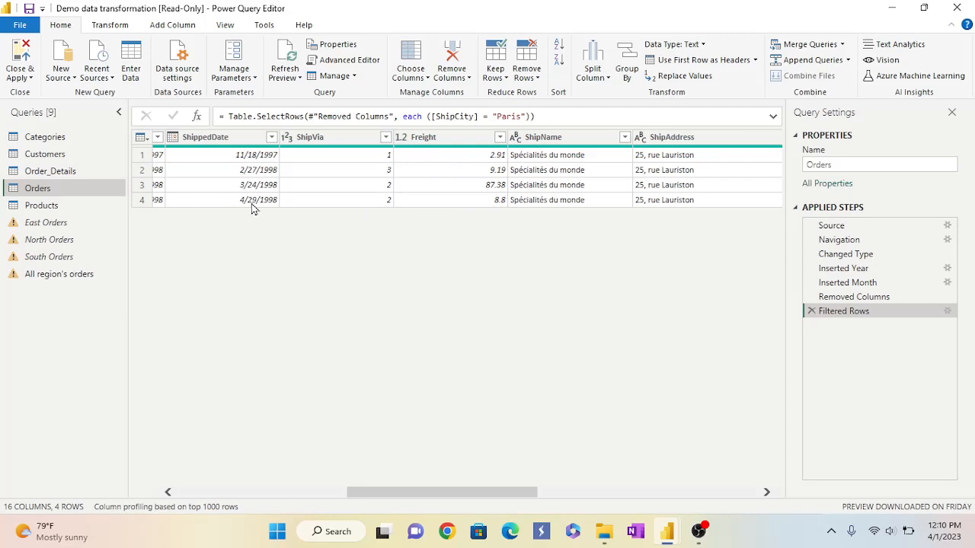
pyautogui.click(812, 313)
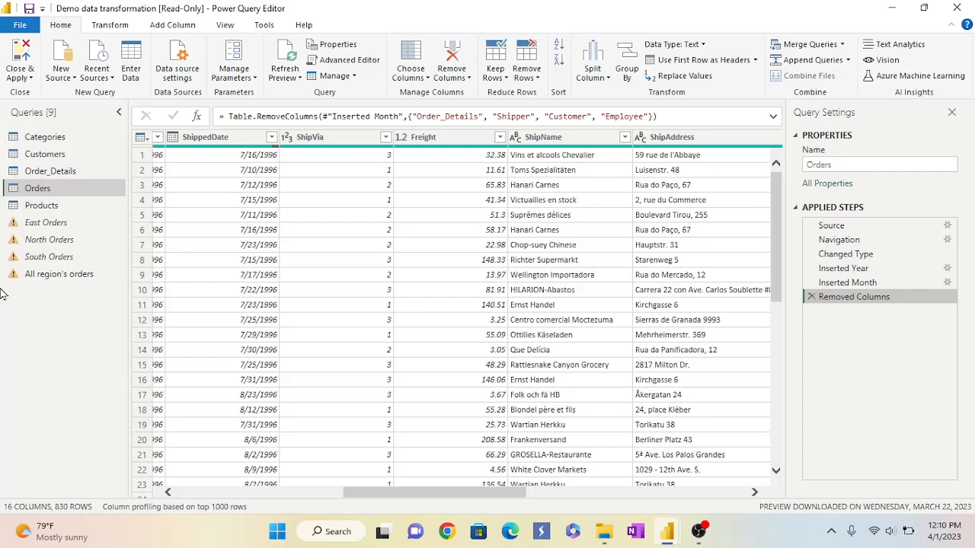
# Duplicate the Orders query and set up an advanced Group By on the copy using ShipCountry and ShipCity.
pyautogui.rightClick(49, 190)
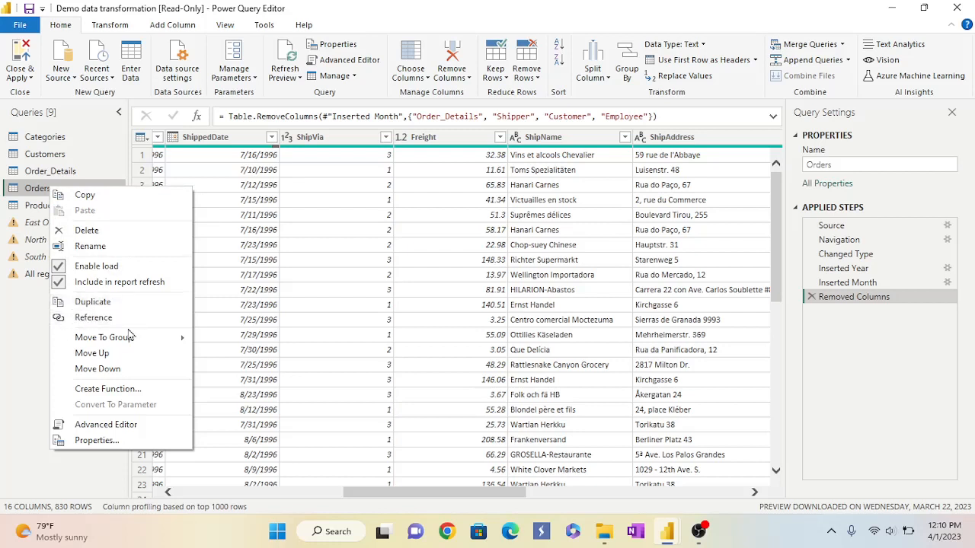
pyautogui.click(93, 303)
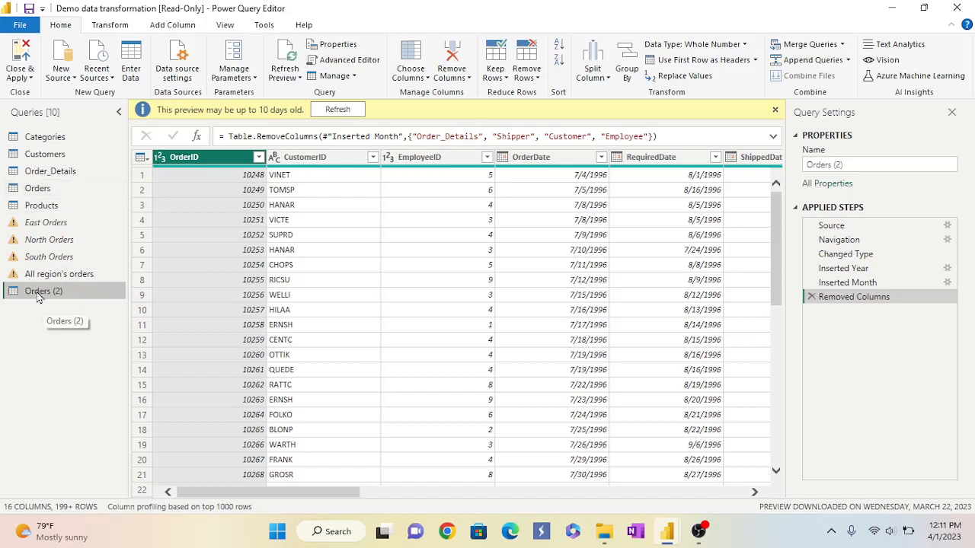
pyautogui.click(627, 76)
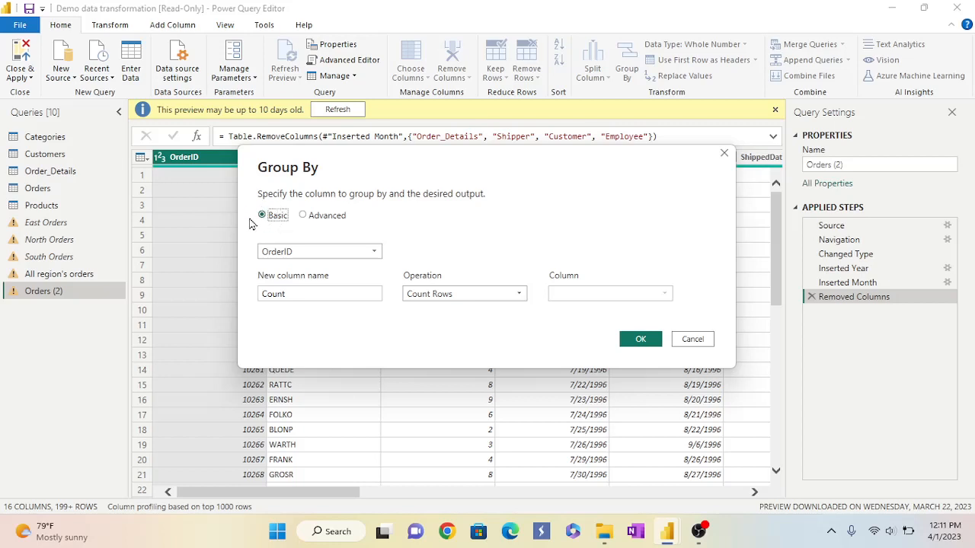
pyautogui.click(303, 217)
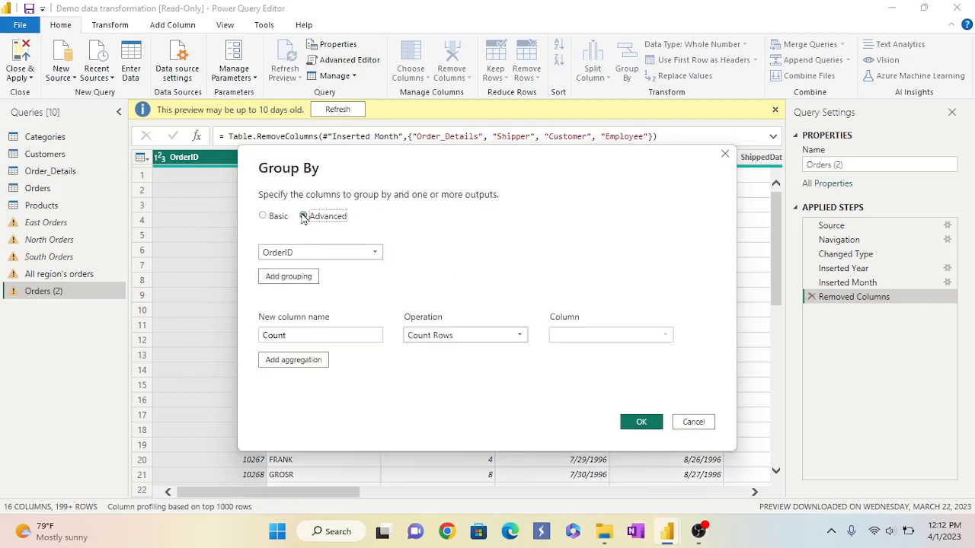
pyautogui.click(375, 255)
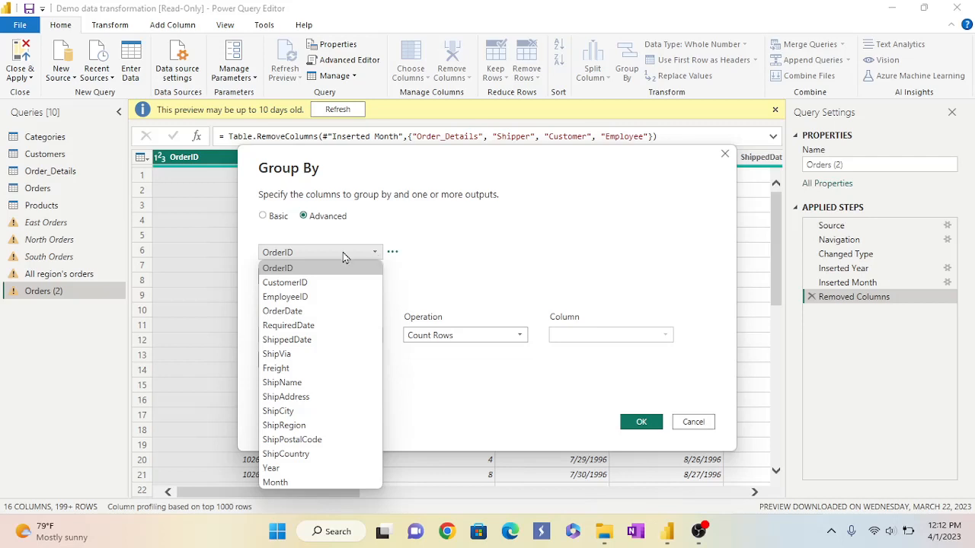
pyautogui.click(288, 456)
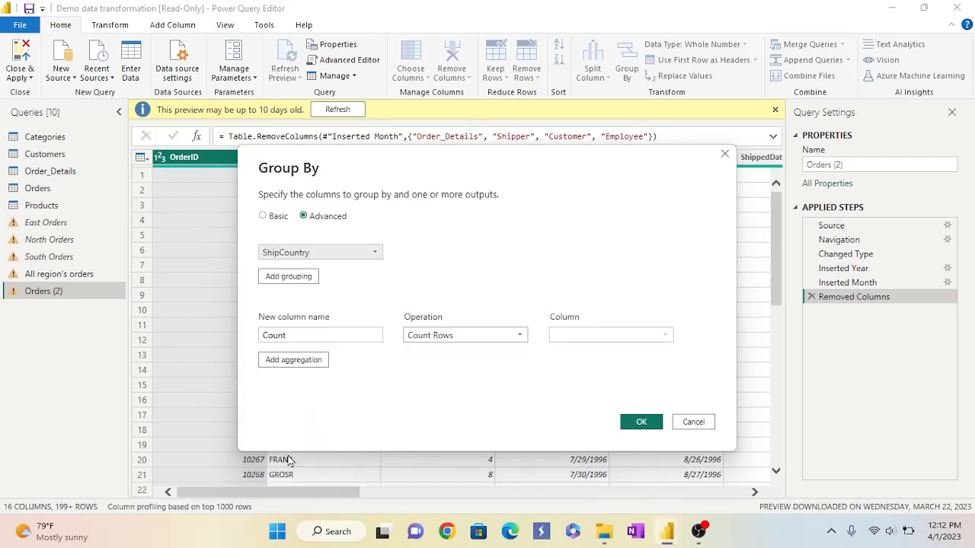
pyautogui.click(289, 278)
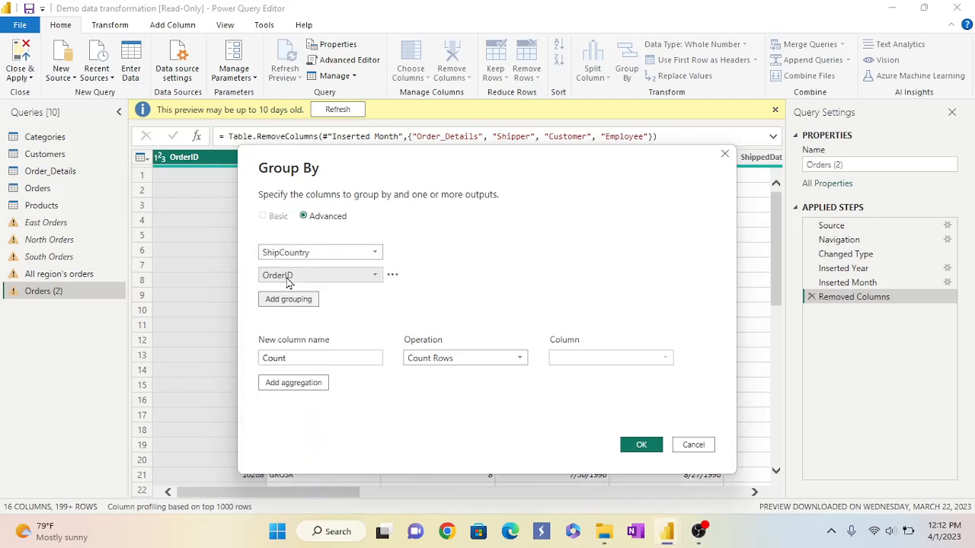
pyautogui.click(373, 278)
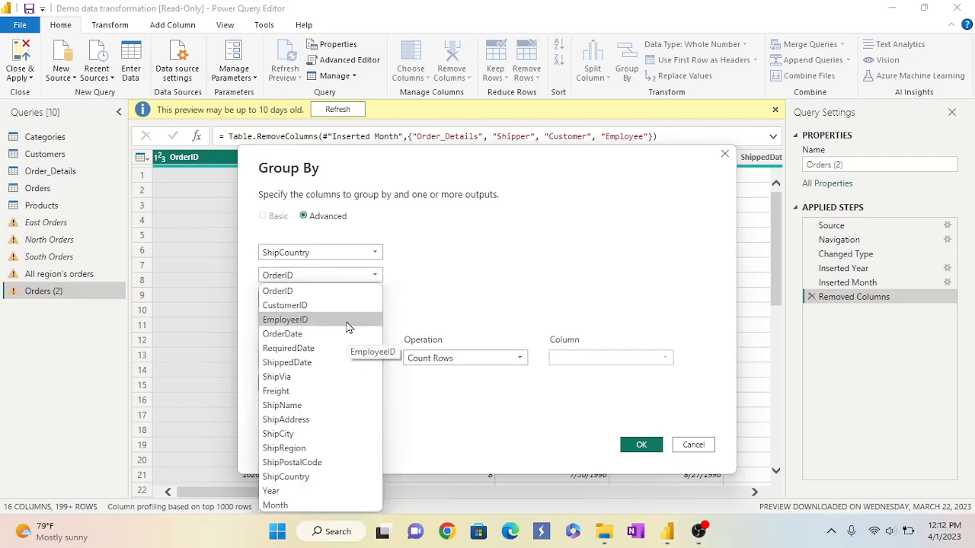
pyautogui.click(281, 435)
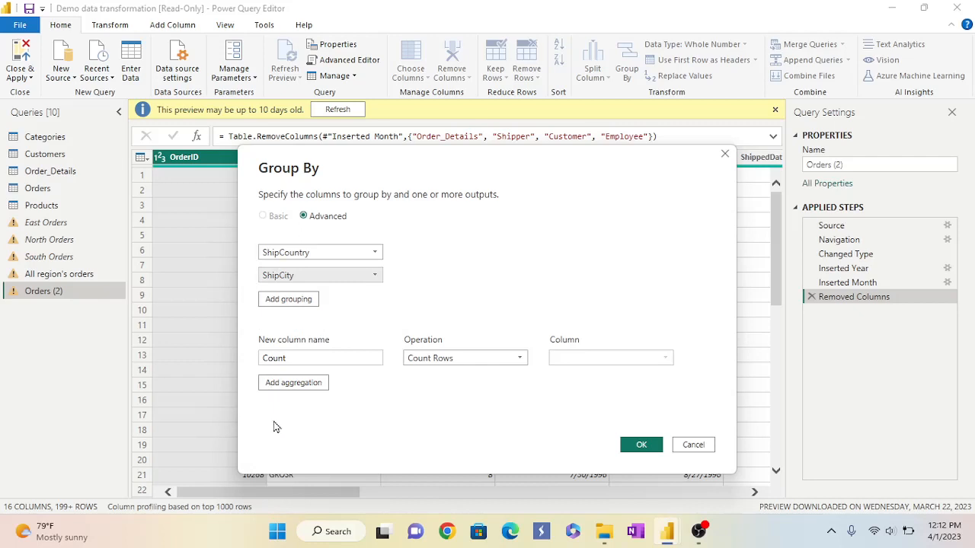
# Name the new aggregation column Freight in the grouping settings.
pyautogui.click(298, 357)
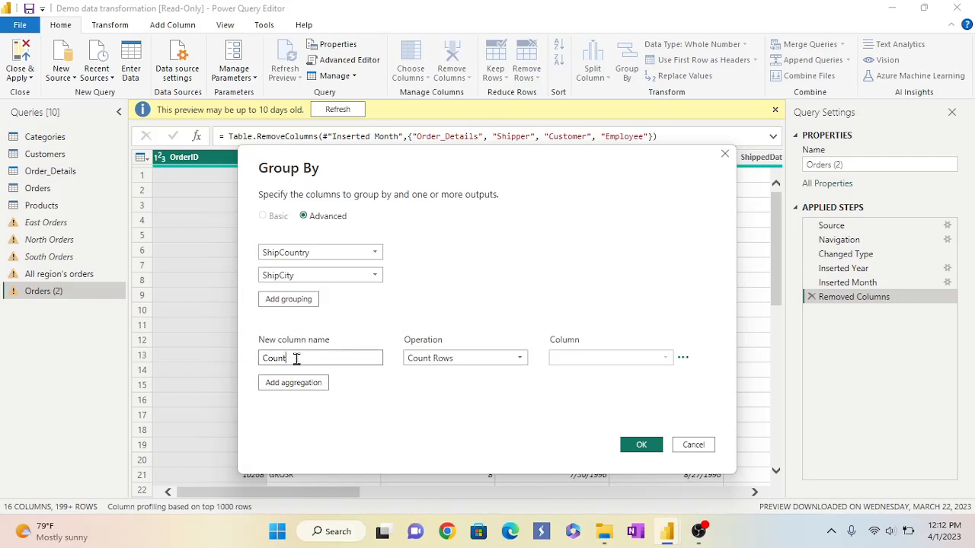
pyautogui.press('BackSpace')
pyautogui.write('t')
pyautogui.press('BackSpace')
pyautogui.press('BackSpace')
pyautogui.press('BackSpace')
pyautogui.press('BackSpace')
pyautogui.press('BackSpace')
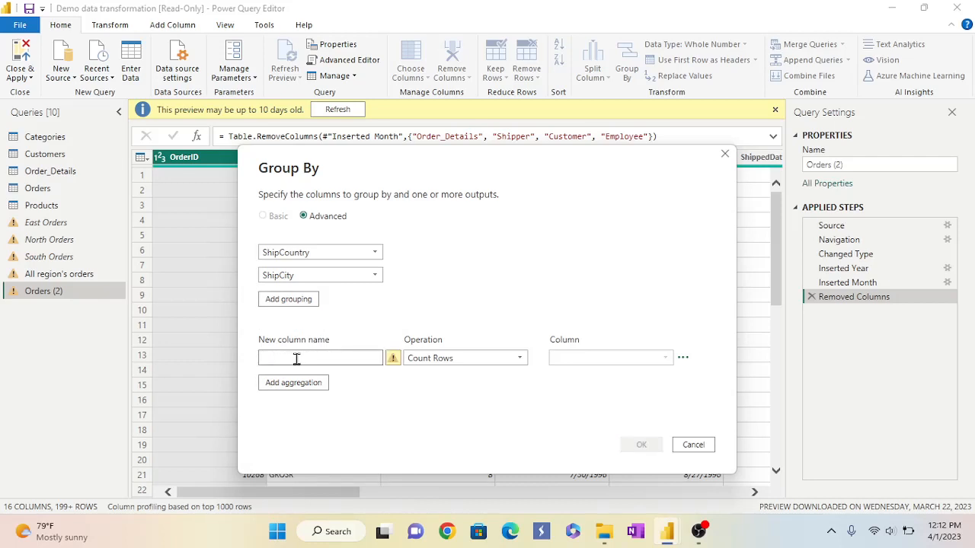
pyautogui.write('Frei')
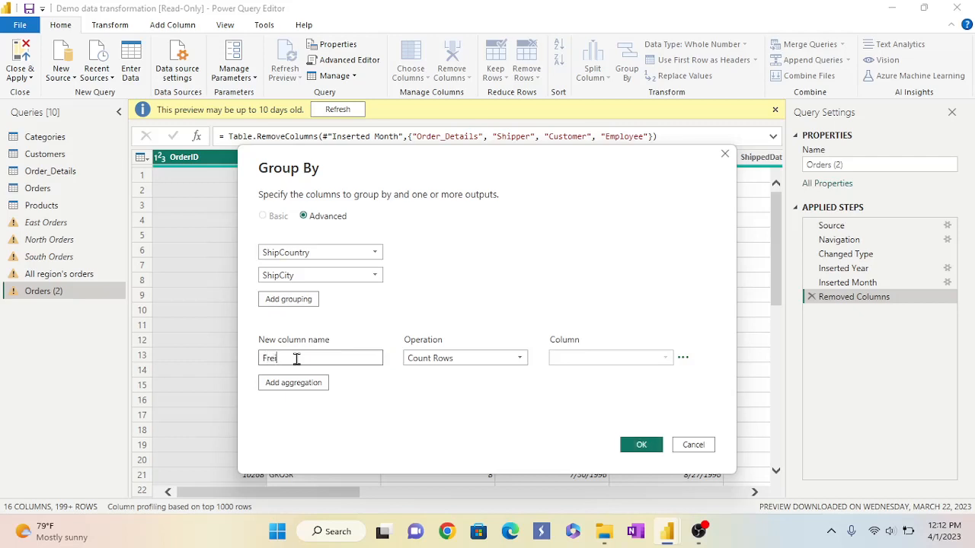
pyautogui.write('ght')
# Set the Freight aggregation to the Sum of OrderID and apply the grouping.
pyautogui.click(519, 362)
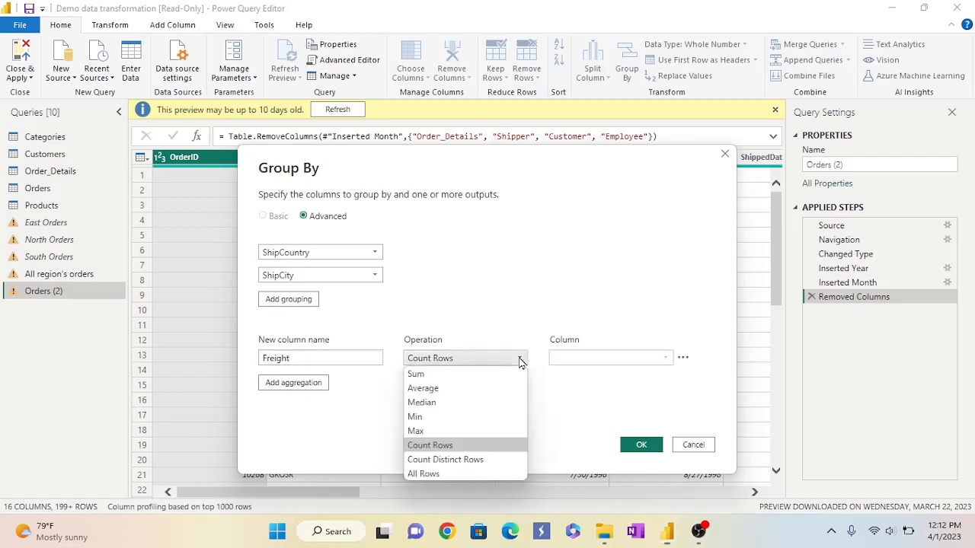
pyautogui.click(421, 374)
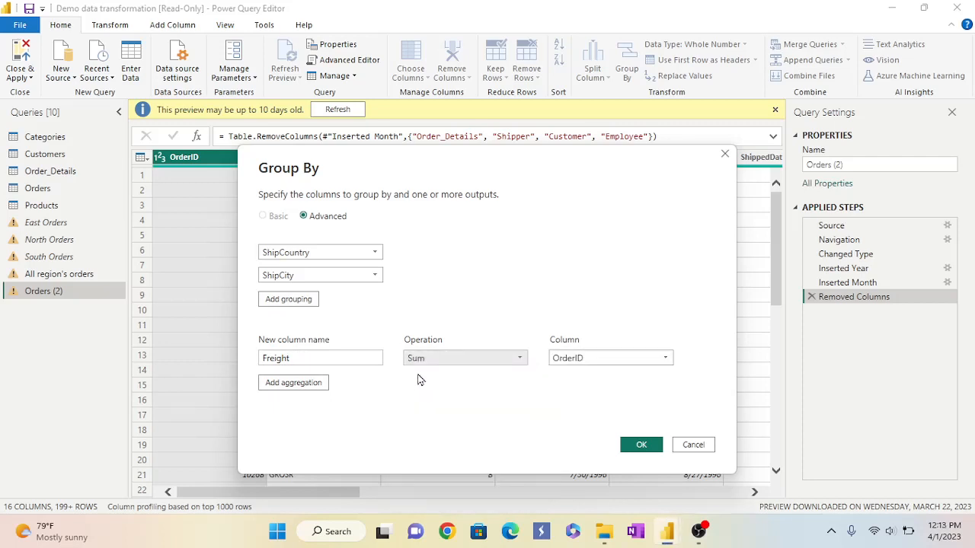
pyautogui.click(666, 359)
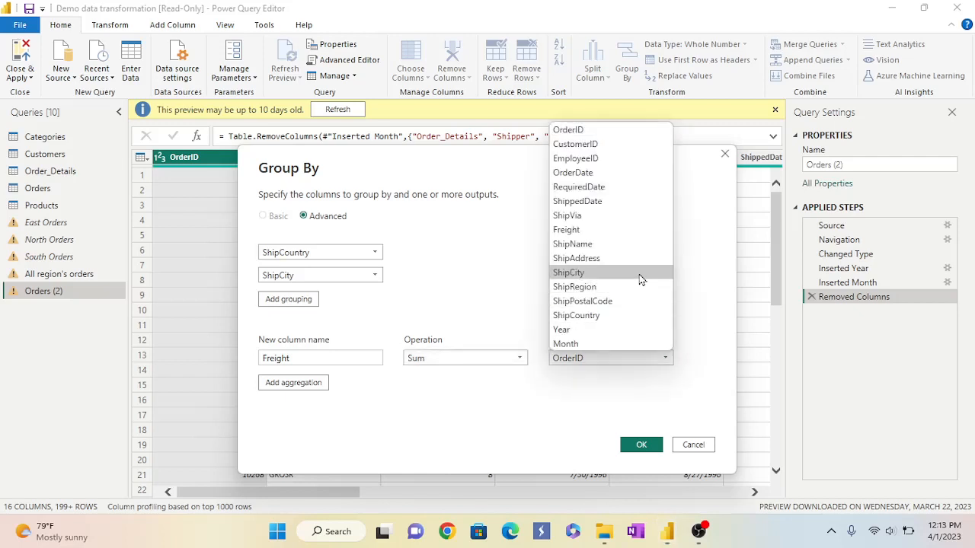
pyautogui.click(651, 386)
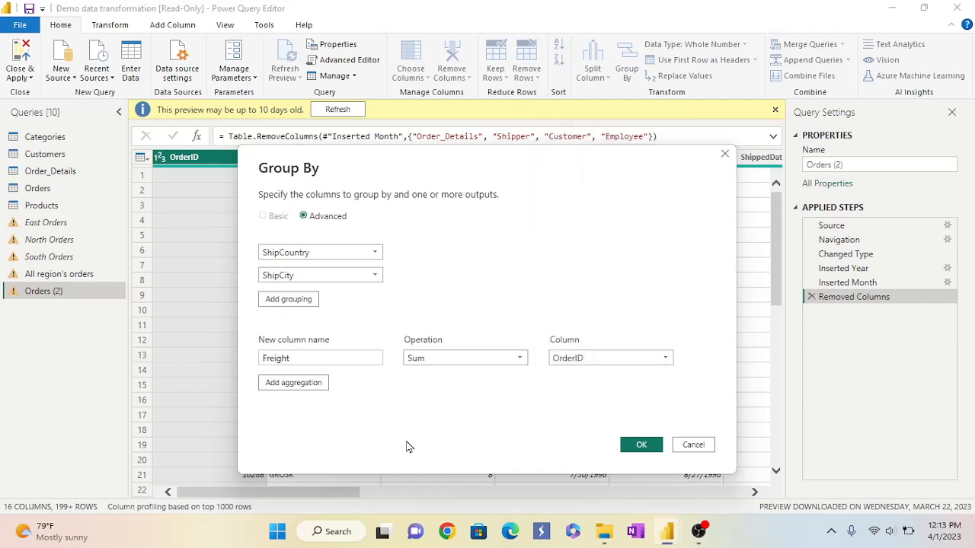
pyautogui.click(642, 446)
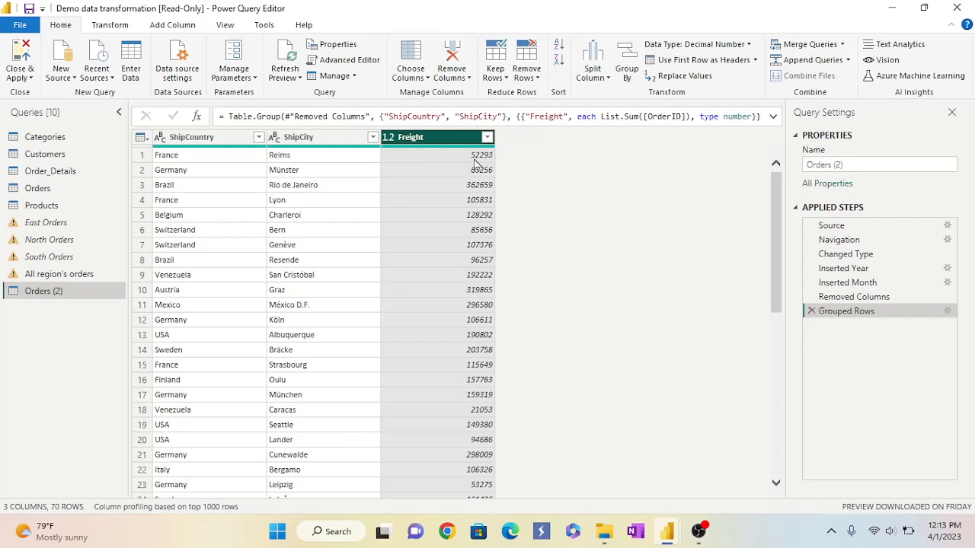
# Rename the grouped Orders (2) query as Freight data.
pyautogui.scroll(-2, 647, 453)
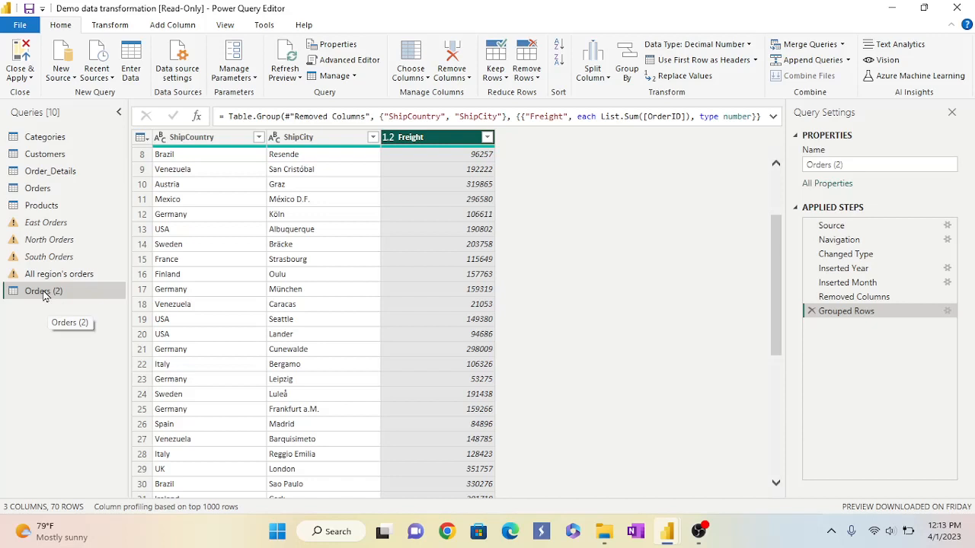
pyautogui.rightClick(43, 293)
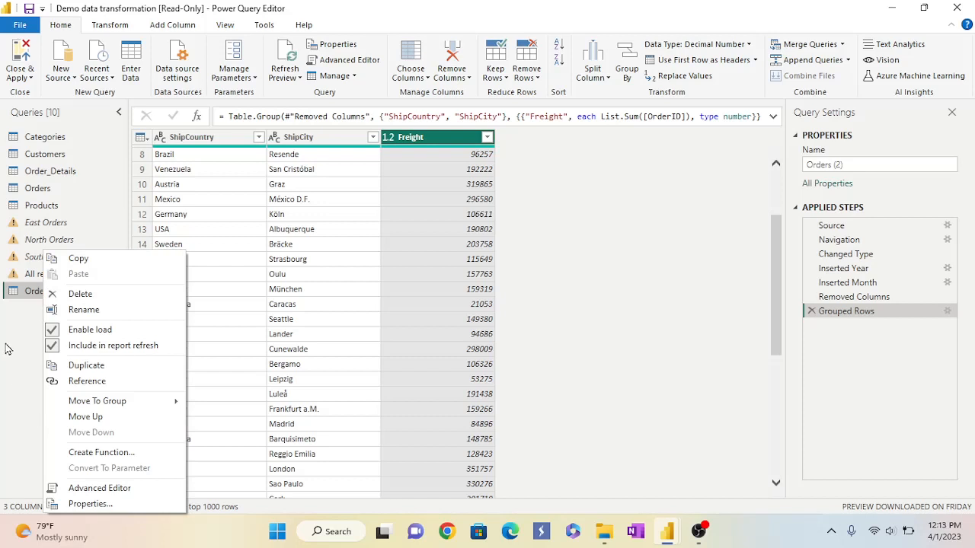
pyautogui.click(80, 310)
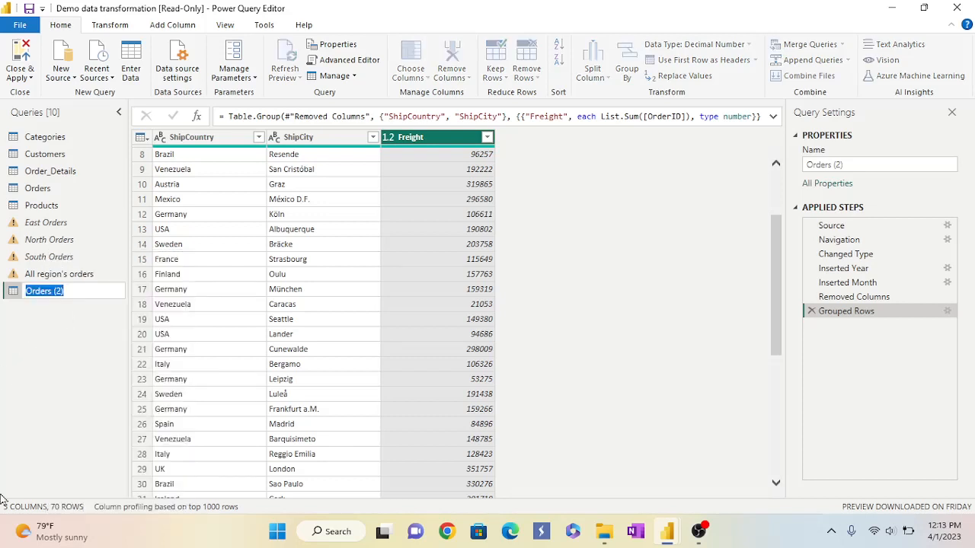
pyautogui.press('BackSpace')
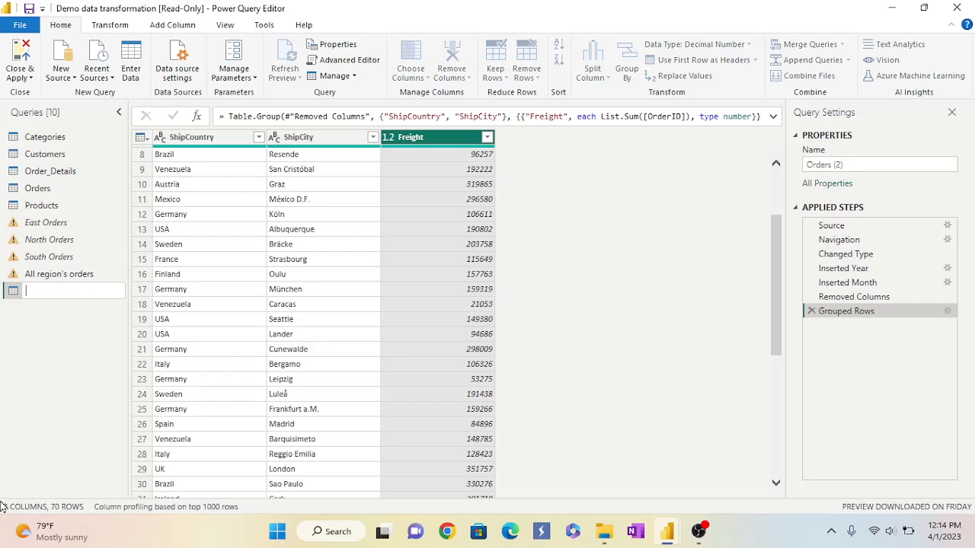
pyautogui.write('Freight data')
pyautogui.press('Return')
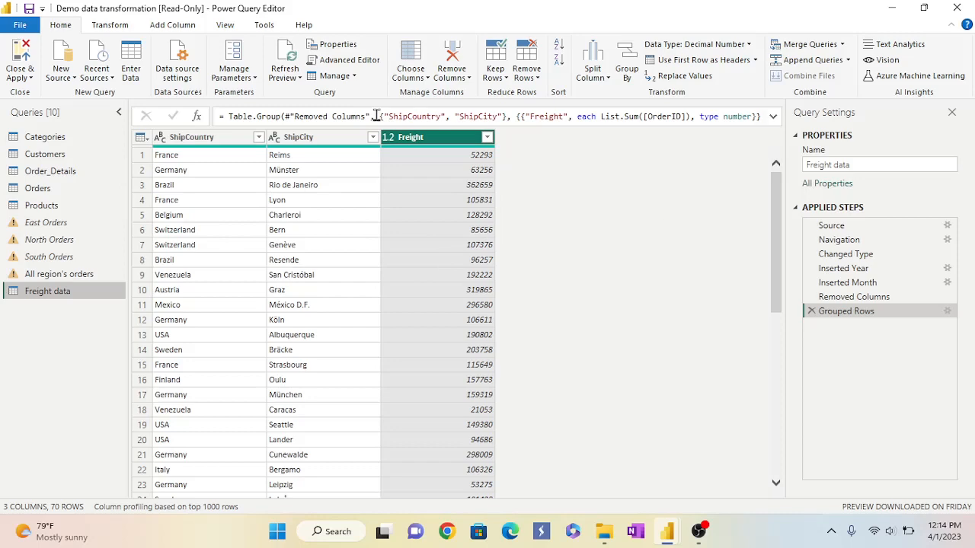
# Close the query editor with all pending query changes applied and switch to the report view.
pyautogui.click(20, 49)
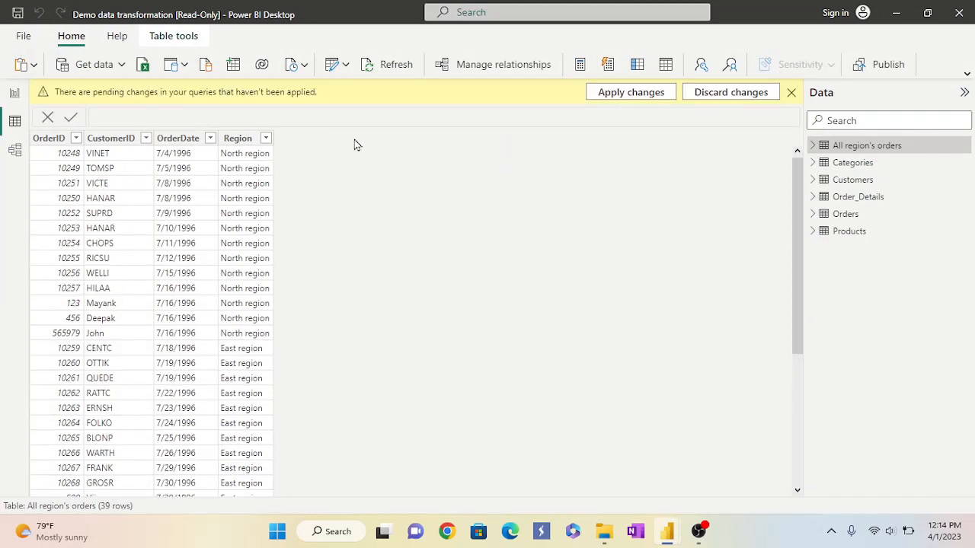
pyautogui.click(607, 92)
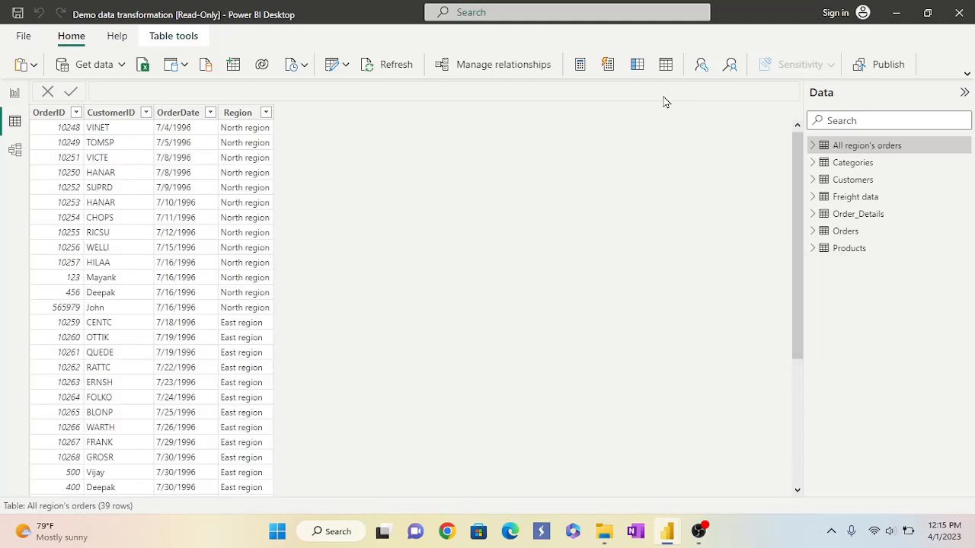
pyautogui.click(15, 94)
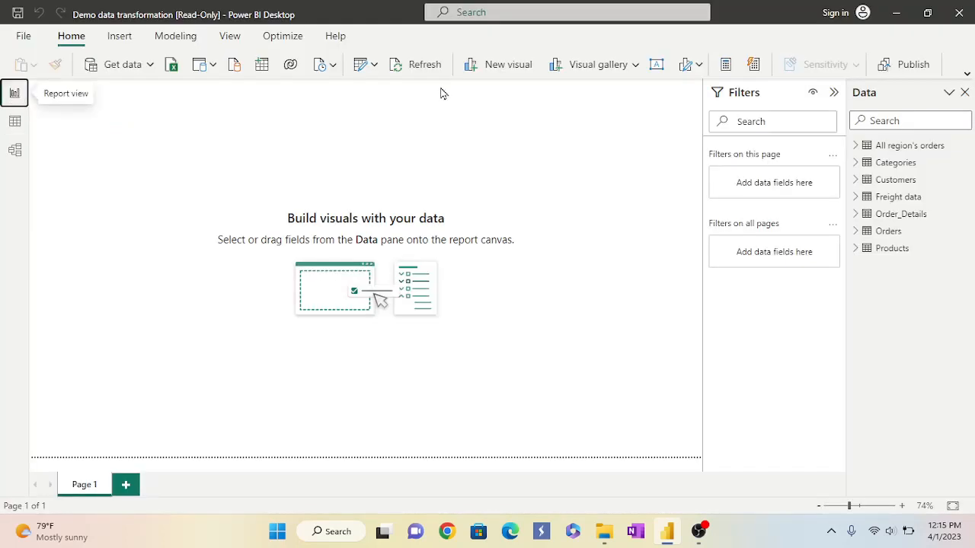
# Insert a card visual on the empty report page and show its build options.
pyautogui.click(635, 66)
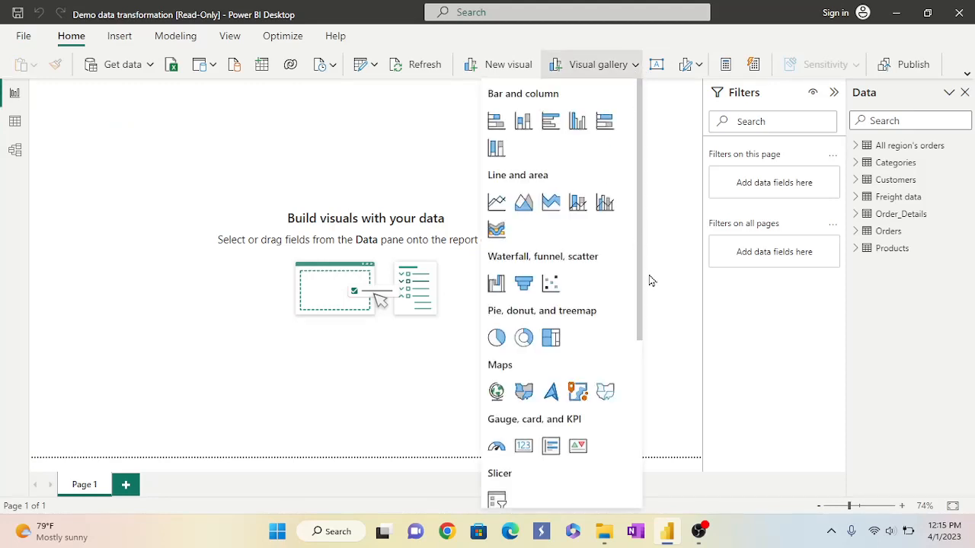
pyautogui.click(523, 449)
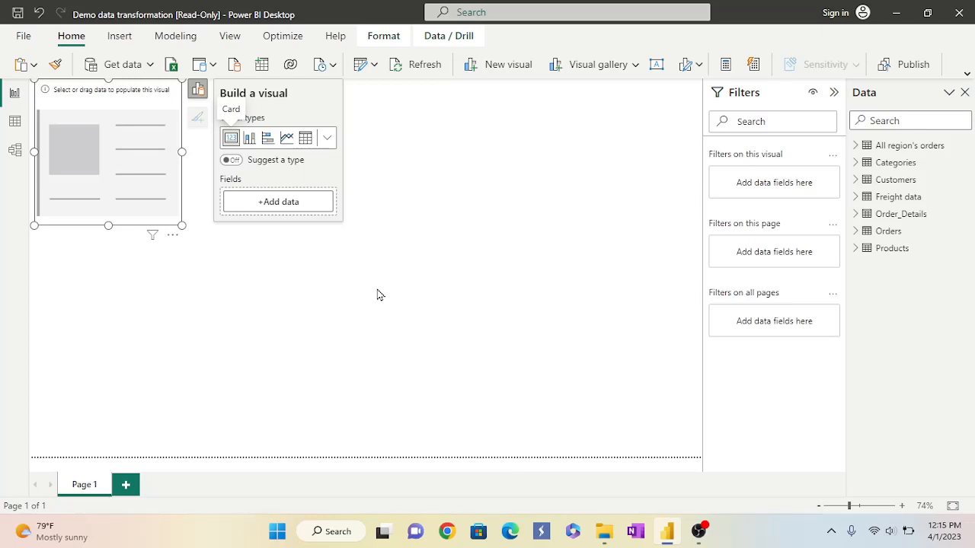
pyautogui.click(199, 92)
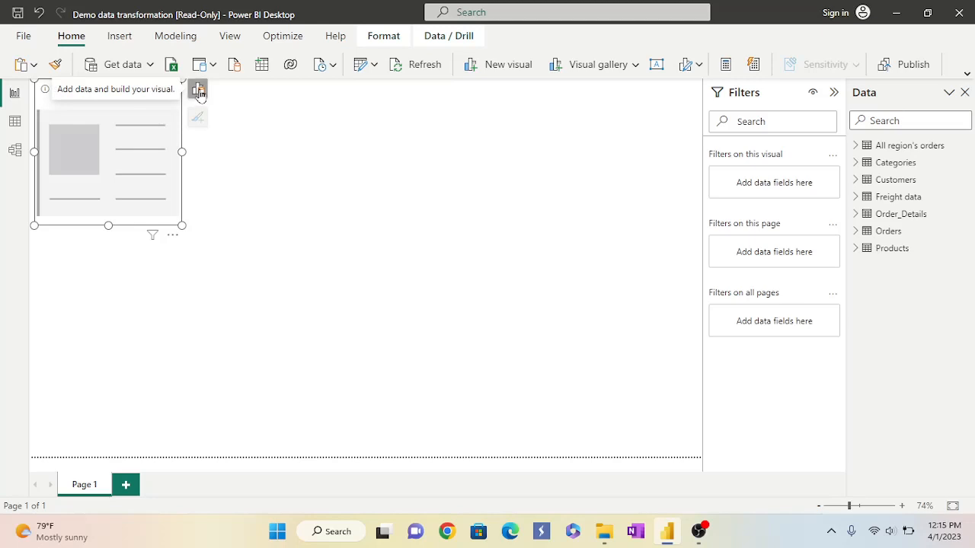
pyautogui.click(199, 92)
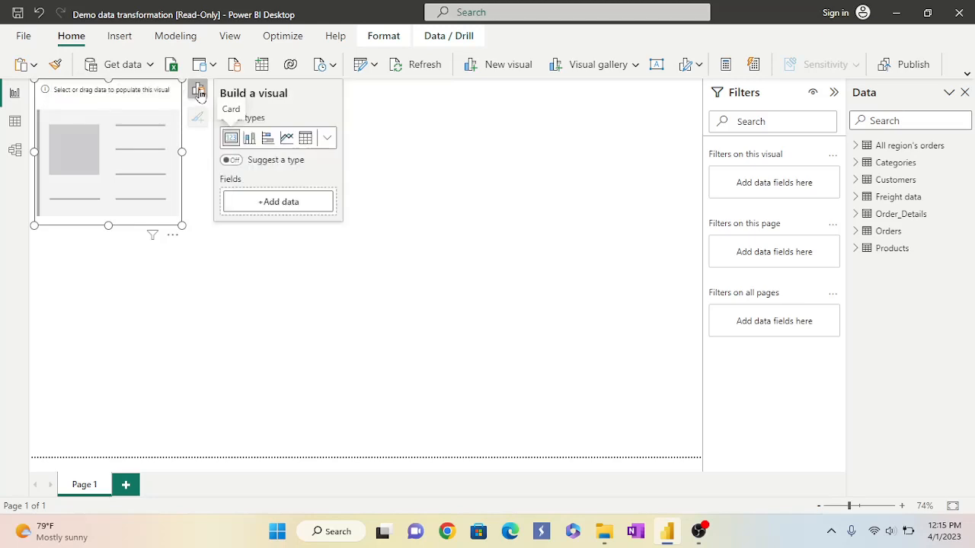
# Add the Freight field from the Orders table to the card and remove it again.
pyautogui.click(270, 203)
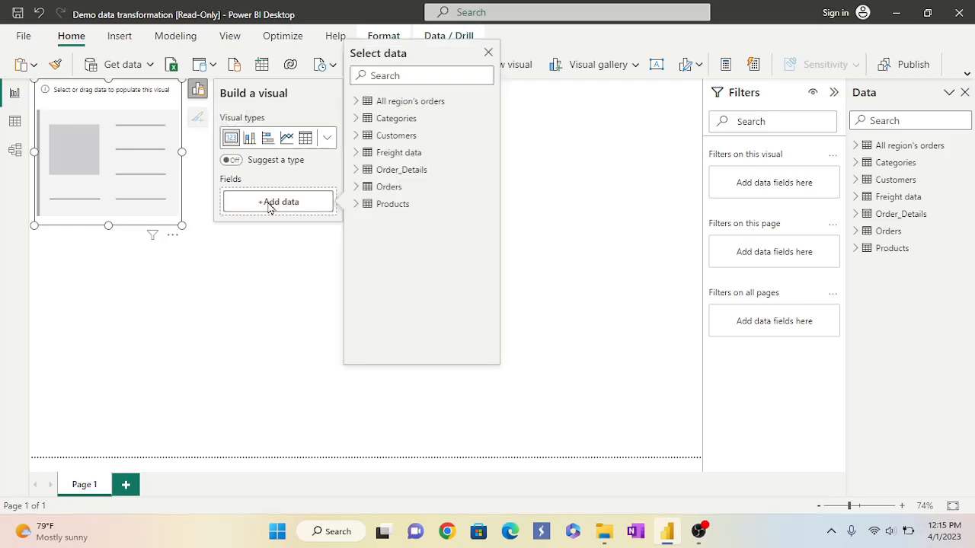
pyautogui.click(355, 190)
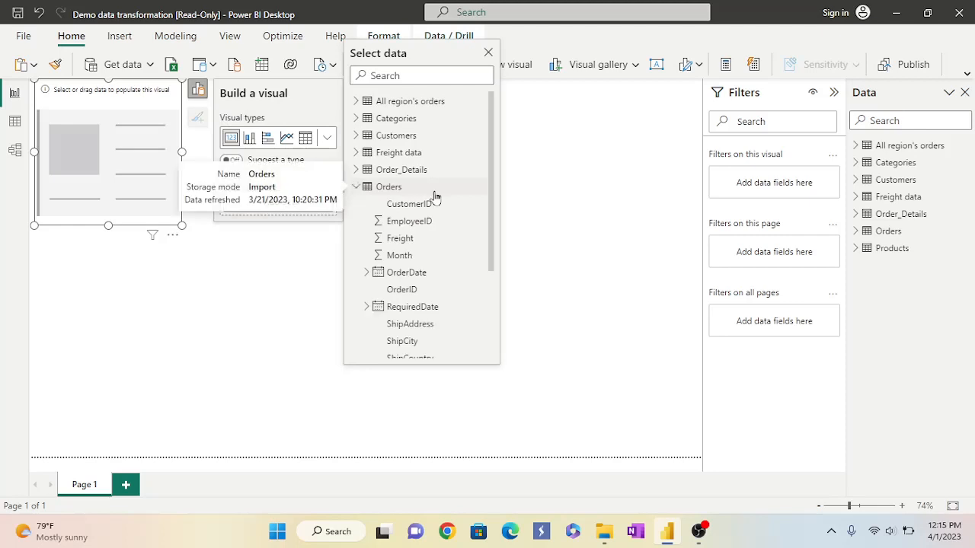
pyautogui.scroll(-2, 434, 200)
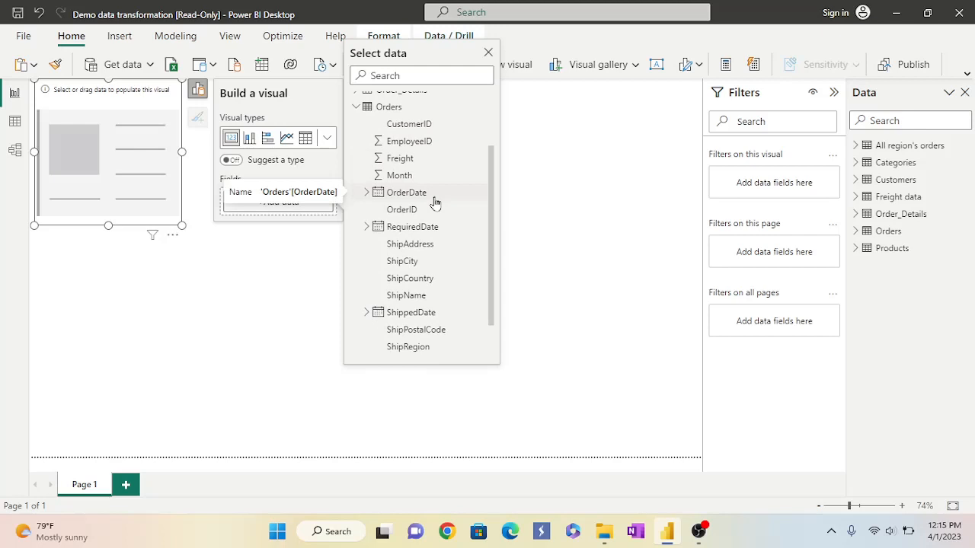
pyautogui.click(401, 159)
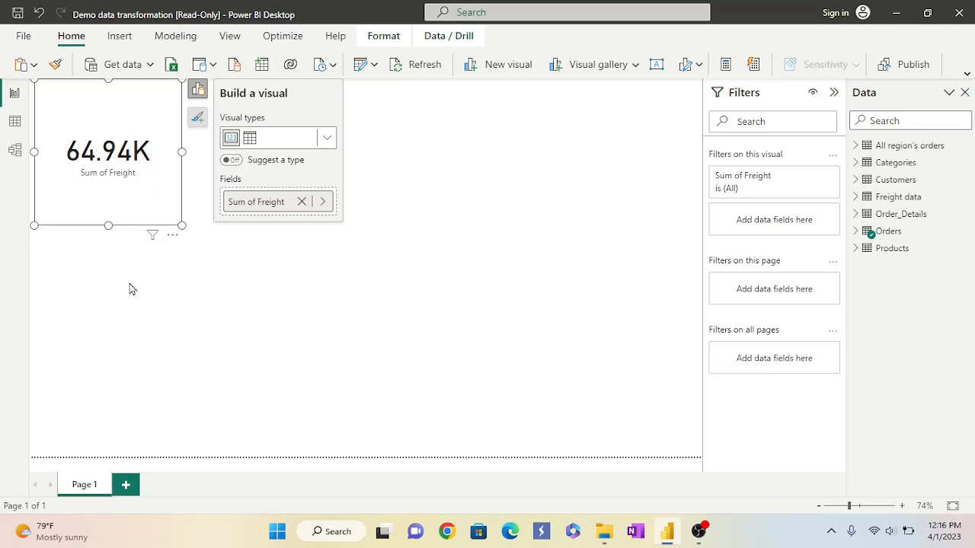
pyautogui.click(301, 201)
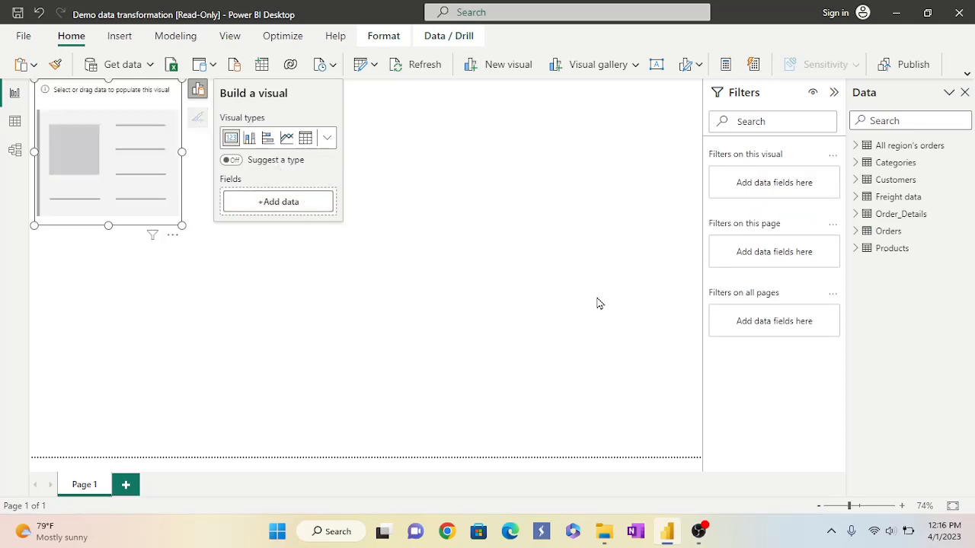
# Add the Freight field from the Orders table to the card visual and deselect the card.
pyautogui.click(856, 233)
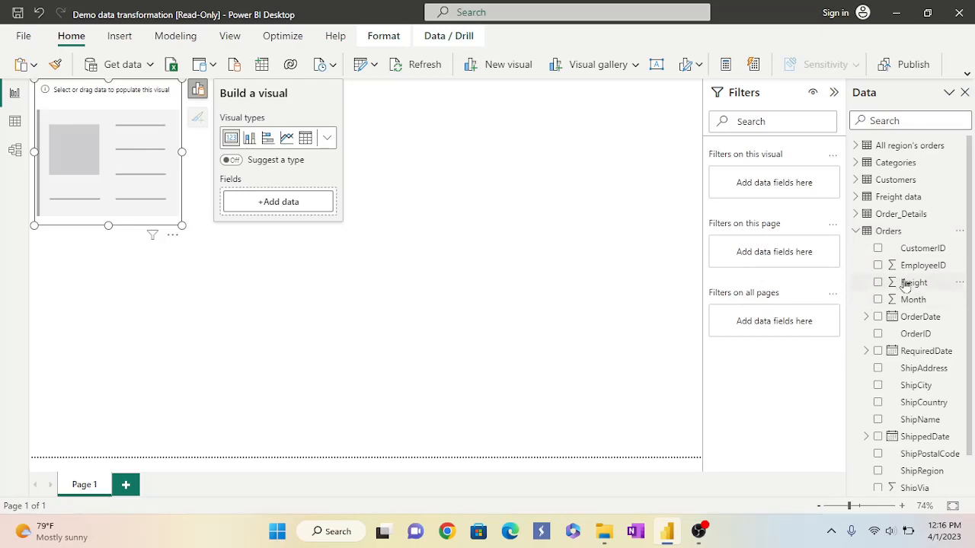
pyautogui.moveTo(907, 288); pyautogui.dragTo(112, 165)
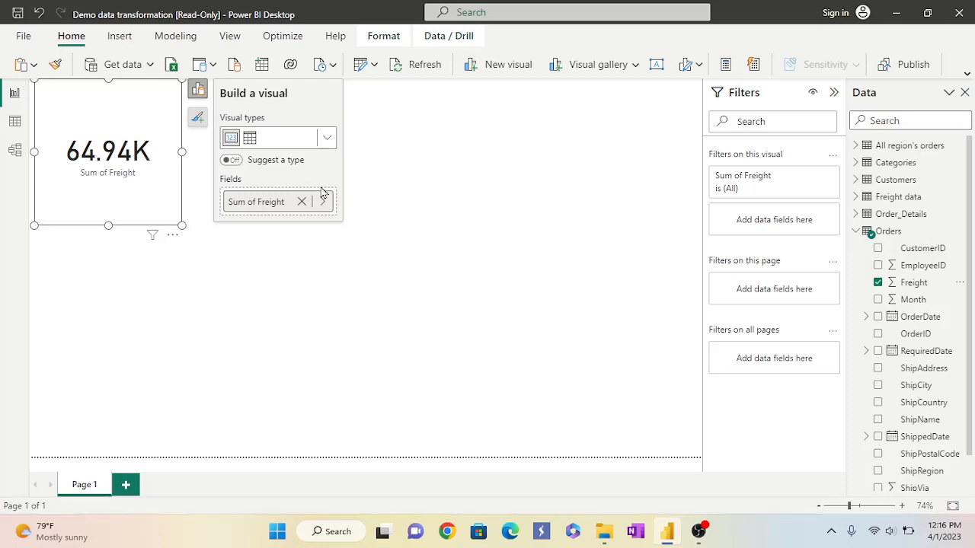
pyautogui.click(267, 355)
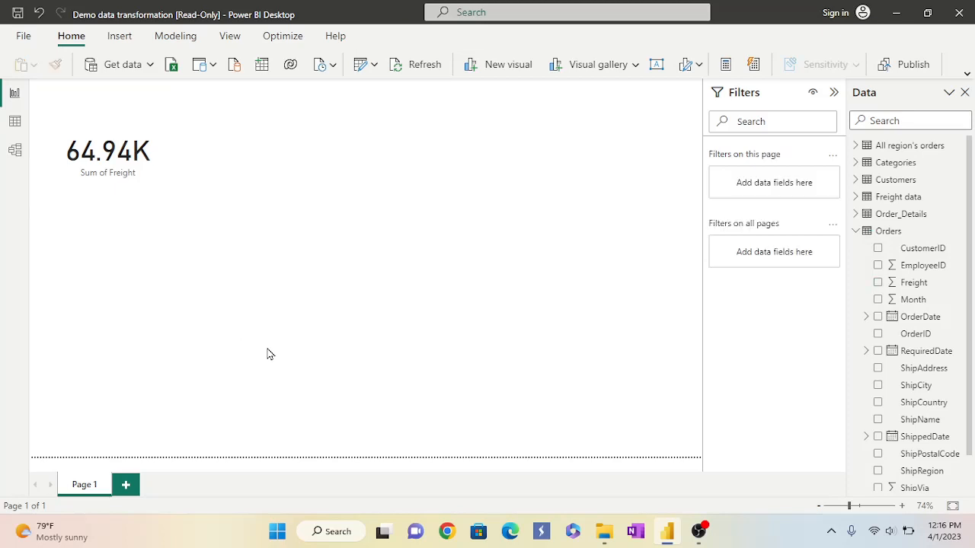
# Insert a stacked column chart below the card with ShipCountry from the Orders table on its X-axis.
pyautogui.click(503, 64)
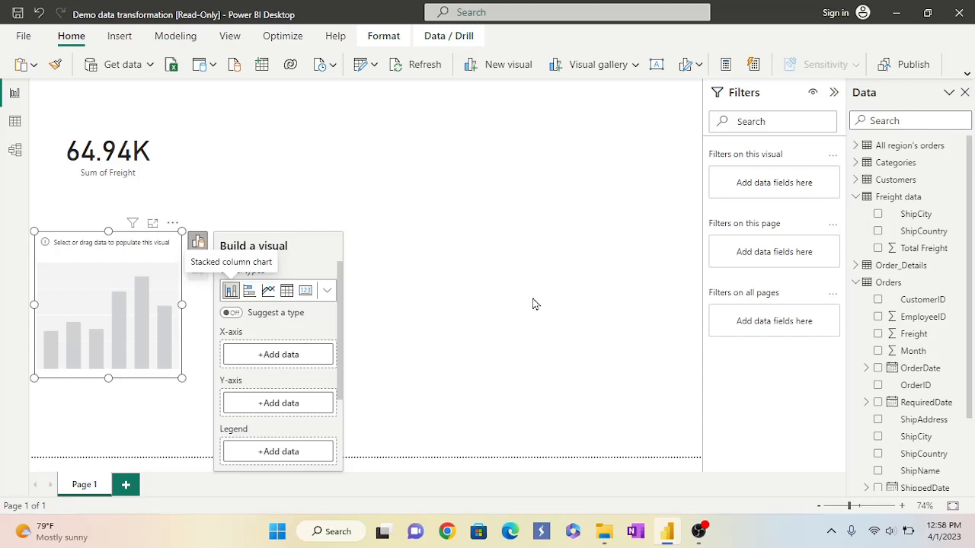
pyautogui.click(284, 355)
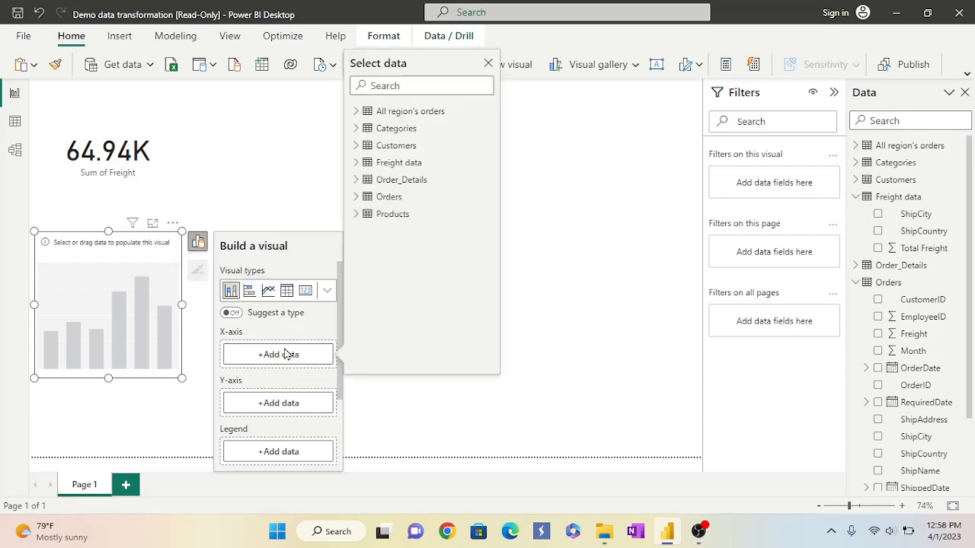
pyautogui.click(356, 198)
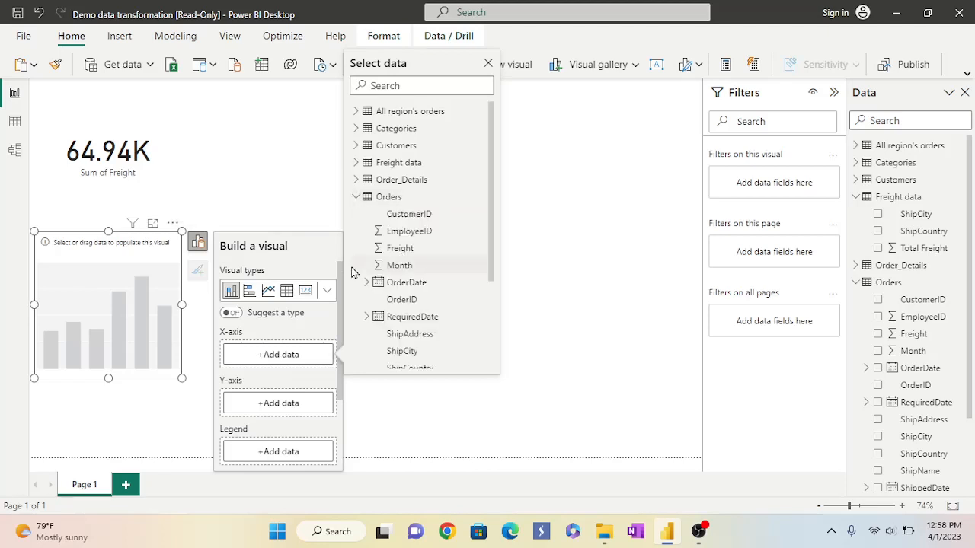
pyautogui.scroll(-2, 439, 267)
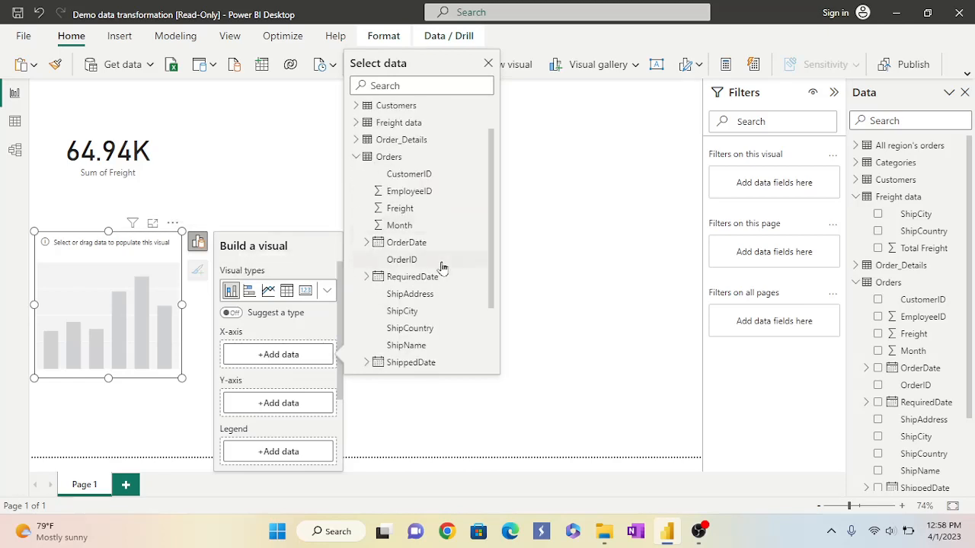
pyautogui.click(425, 329)
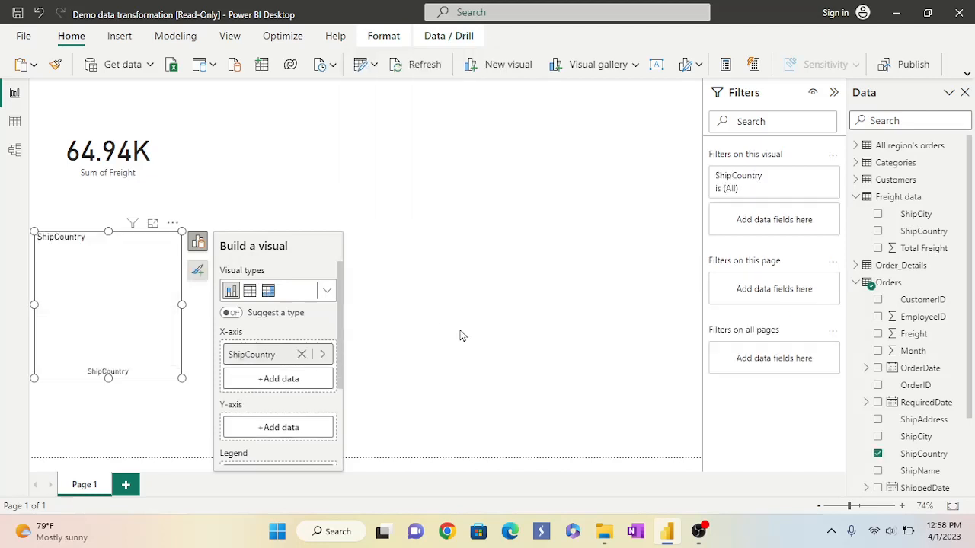
# Put the Freight field from the Orders table on the chart's Y-axis and check the chart in focus mode before returning to the report.
pyautogui.click(306, 429)
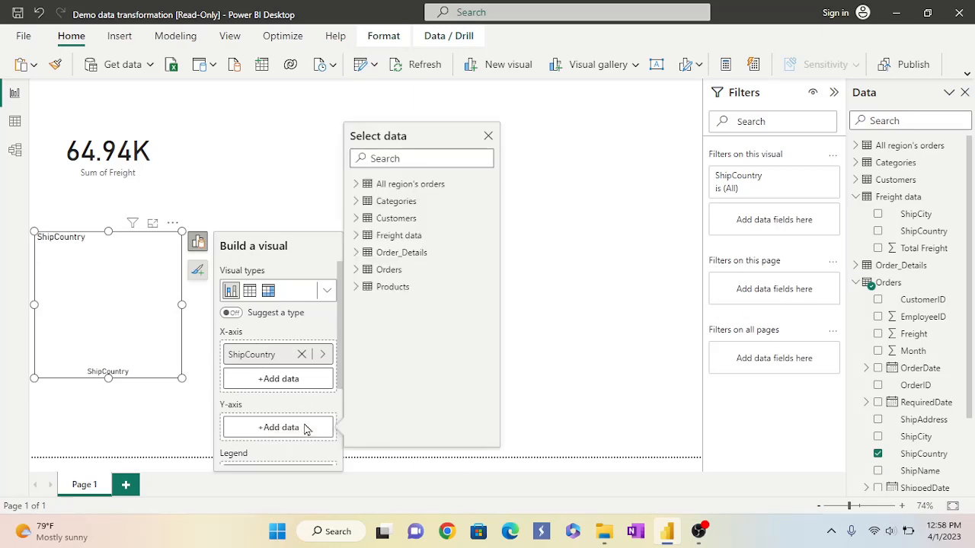
pyautogui.click(357, 271)
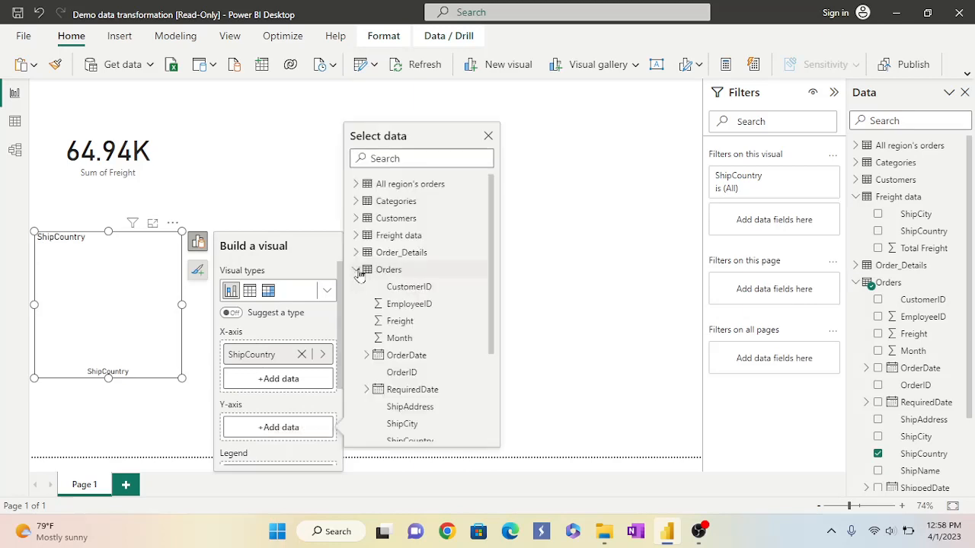
pyautogui.scroll(-1, 449, 295)
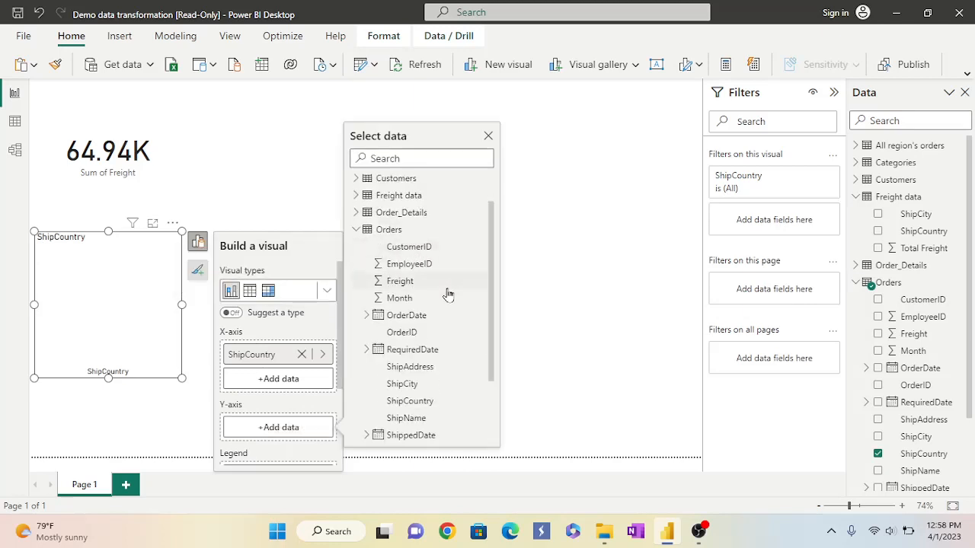
pyautogui.click(388, 283)
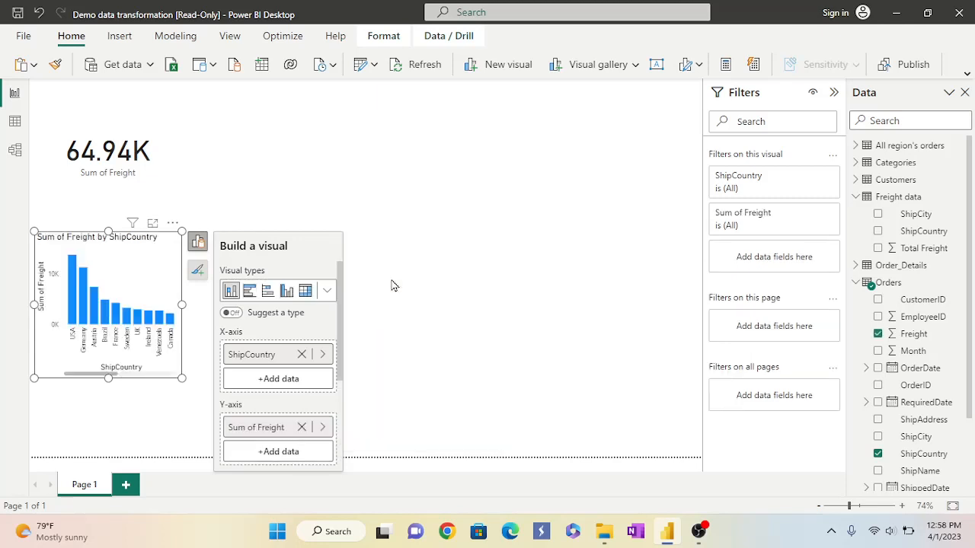
pyautogui.click(154, 226)
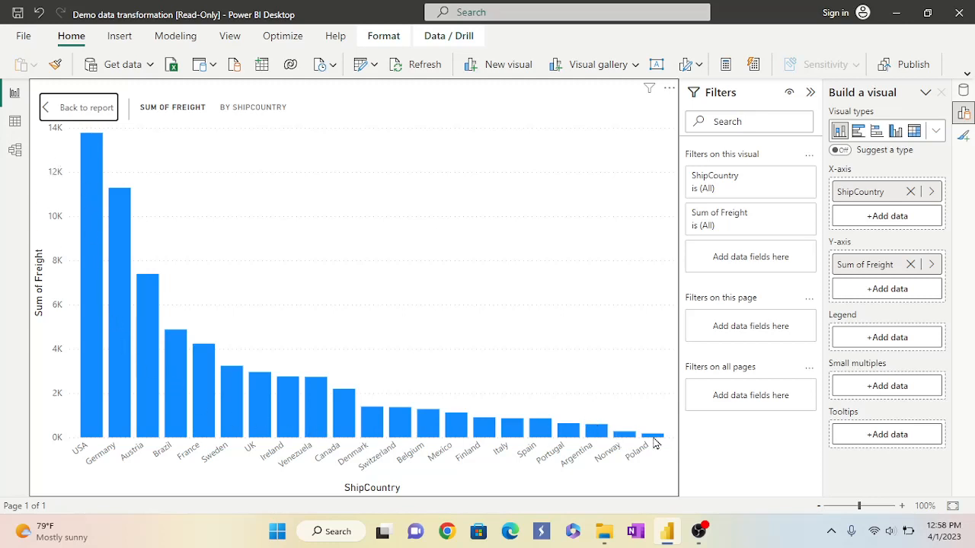
pyautogui.moveTo(656, 442)
pyautogui.click(88, 109)
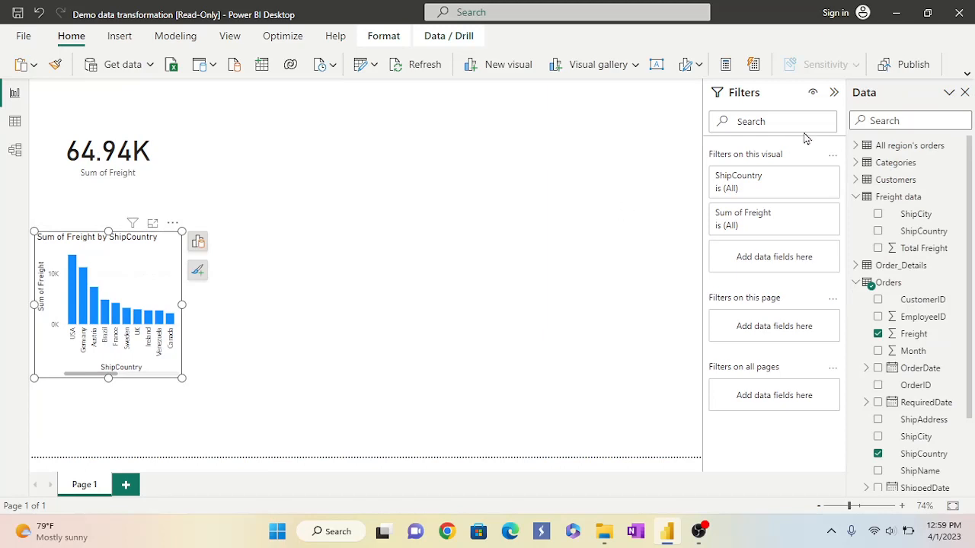
# Apply a Top N filter on ShipCountry showing the top 10 by Sum of Freight and check the chart in focus mode.
pyautogui.click(814, 178)
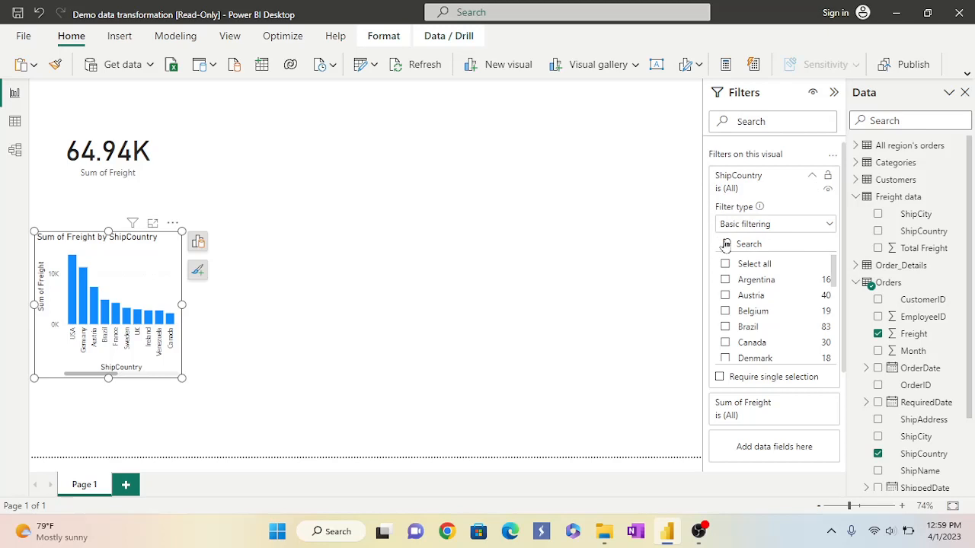
pyautogui.click(830, 227)
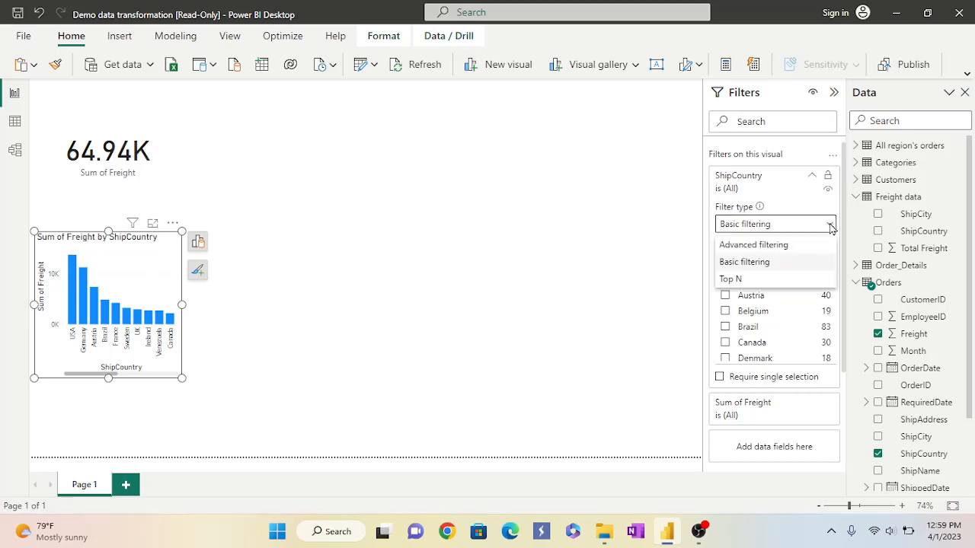
pyautogui.click(731, 279)
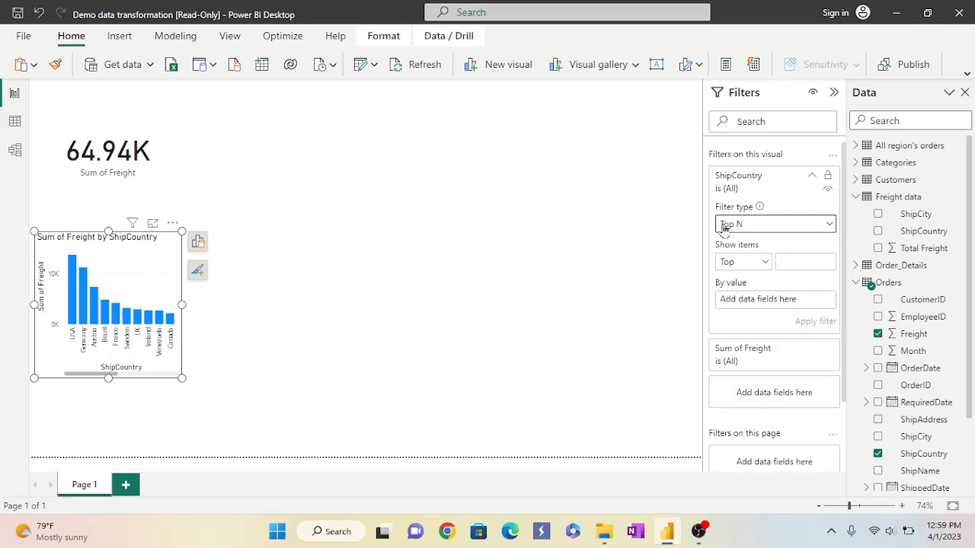
pyautogui.click(788, 260)
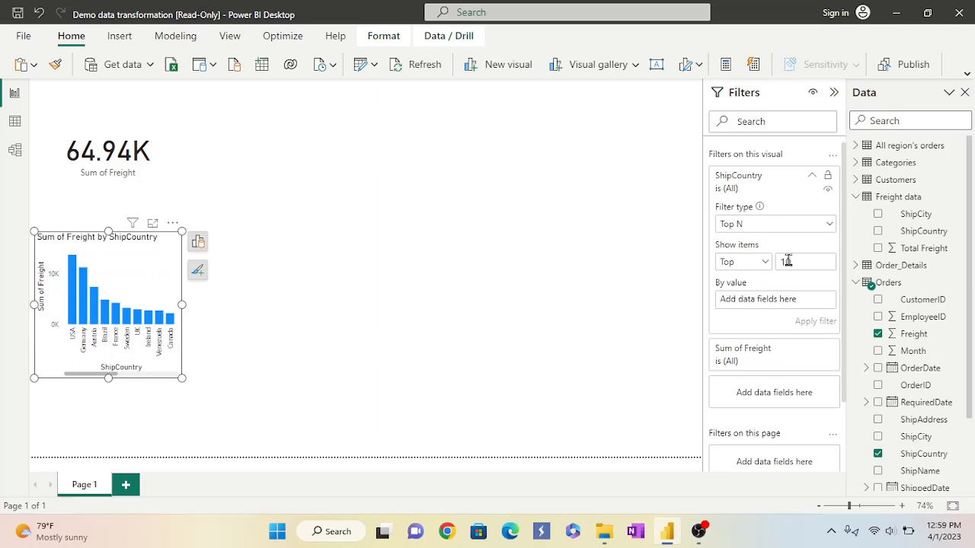
pyautogui.write('10')
pyautogui.moveTo(904, 340); pyautogui.dragTo(767, 303)
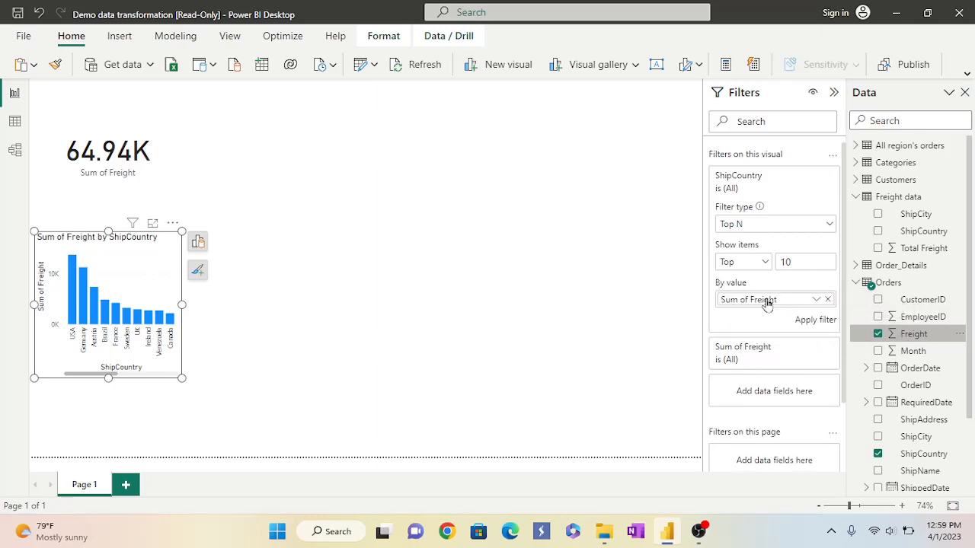
pyautogui.click(804, 320)
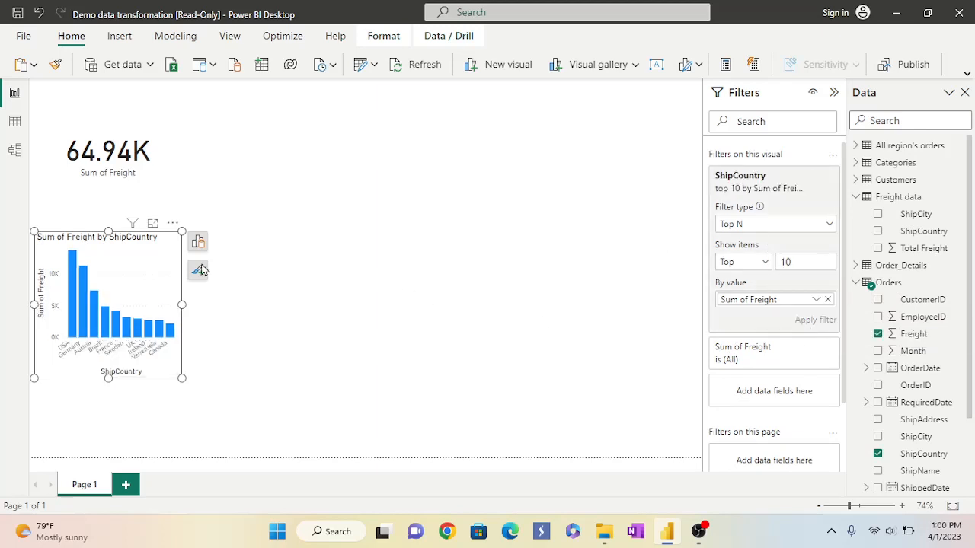
pyautogui.click(154, 223)
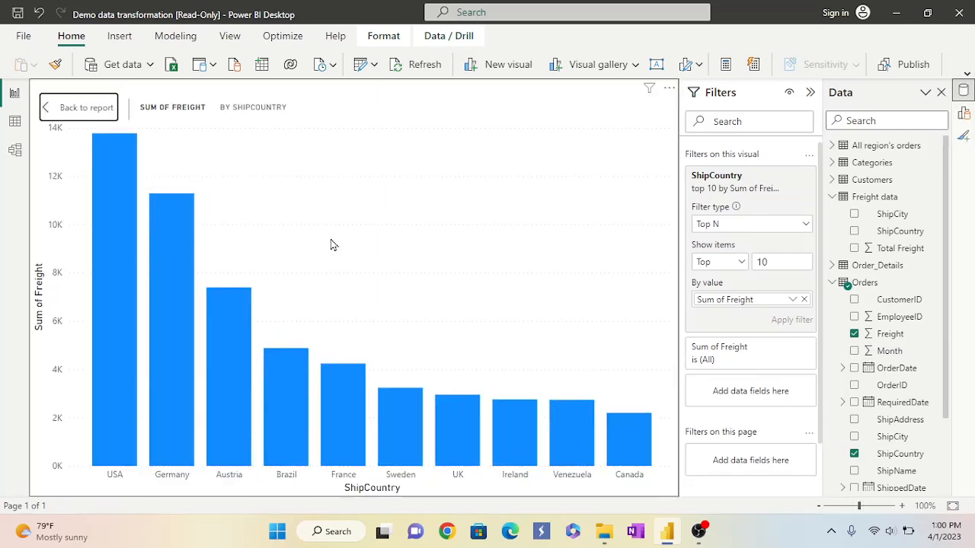
pyautogui.click(65, 108)
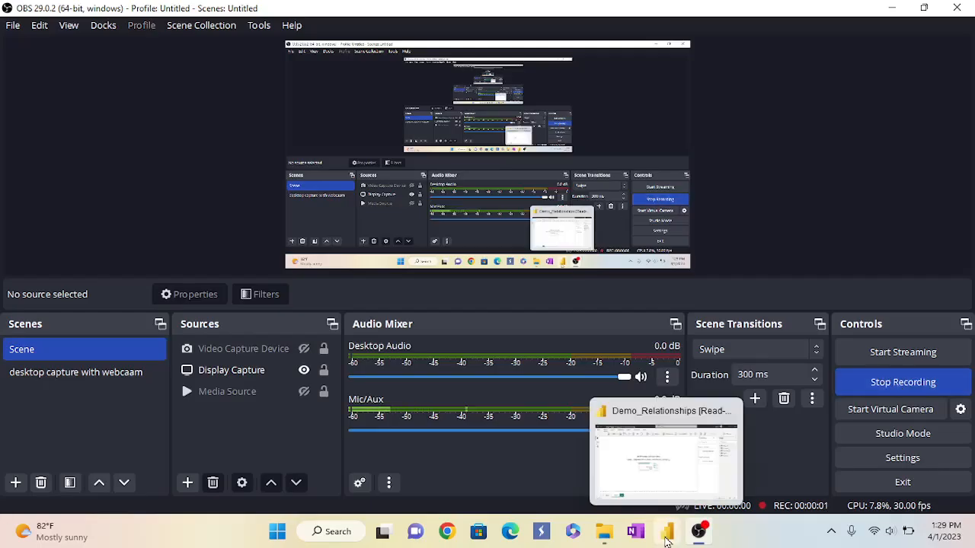
# Switch to the Demo_Relationships report in Power BI Desktop and insert a table visual on the empty Page 2.
pyautogui.click(667, 533)
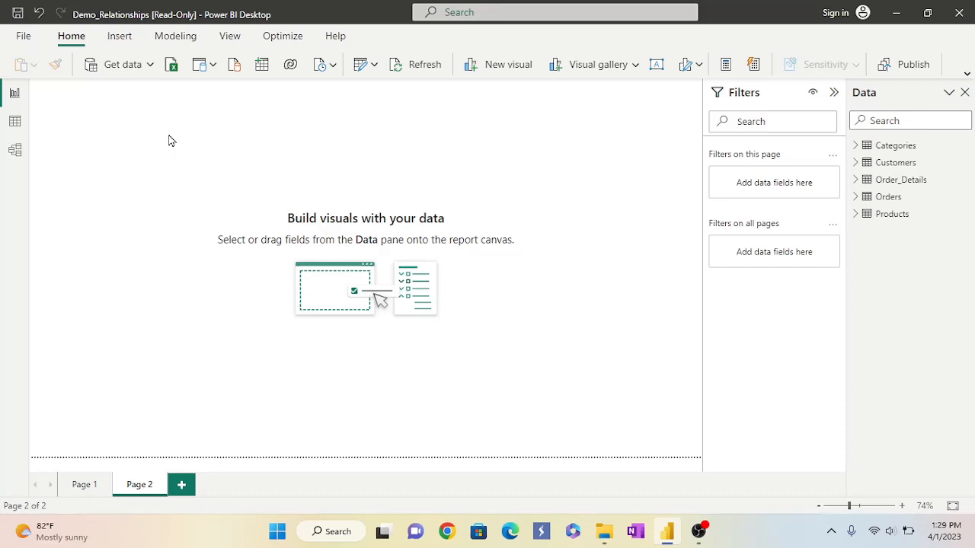
pyautogui.click(635, 65)
pyautogui.scroll(-3, 591, 275)
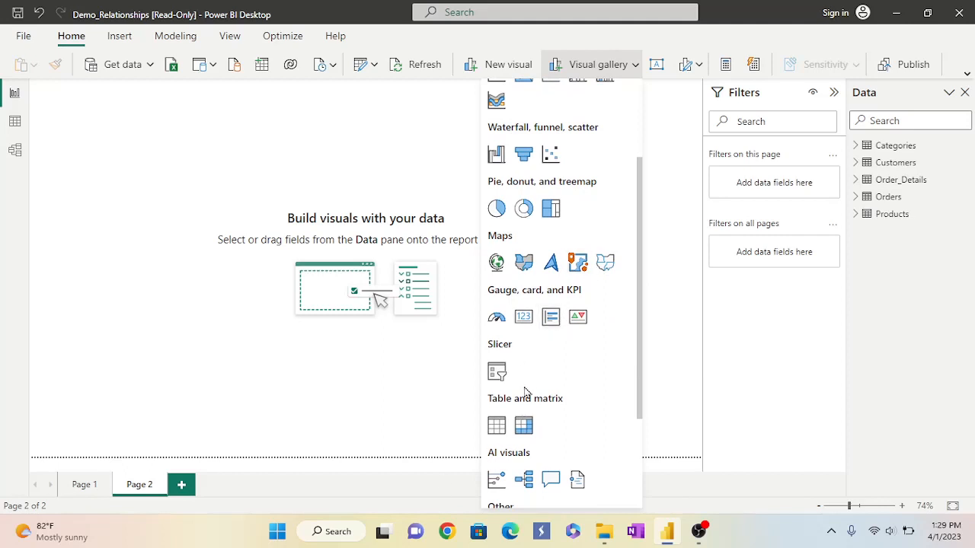
pyautogui.click(495, 428)
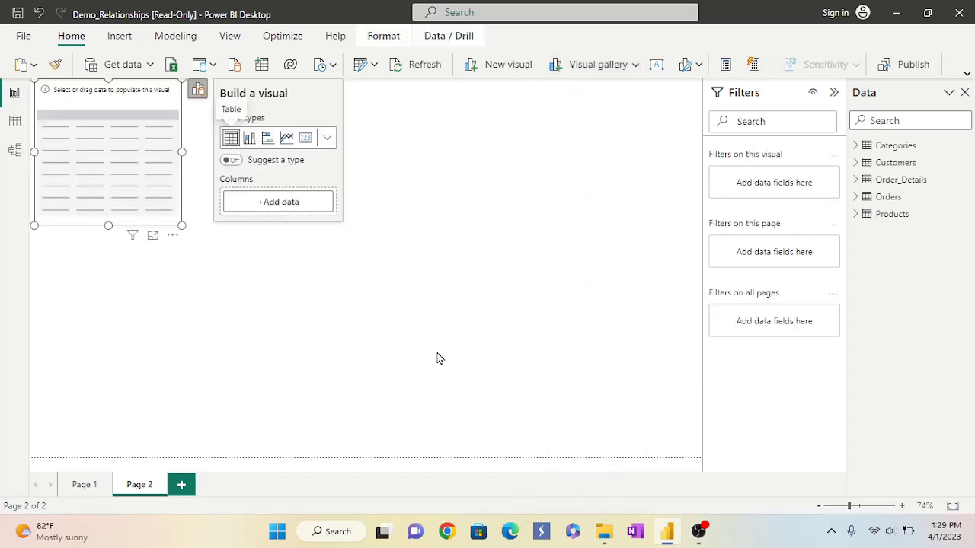
# Add the CustomerID field from the Customers table to the table visual and deselect it.
pyautogui.click(287, 210)
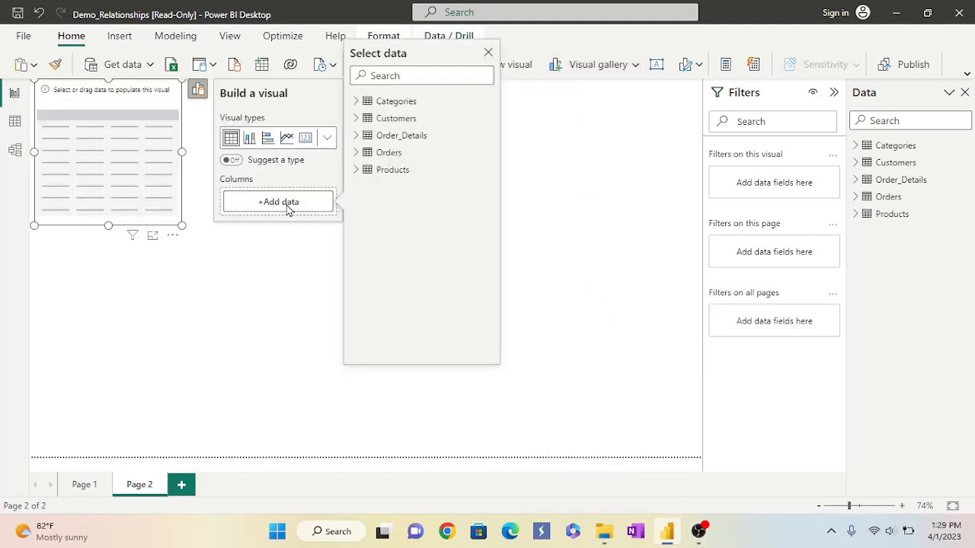
pyautogui.click(357, 119)
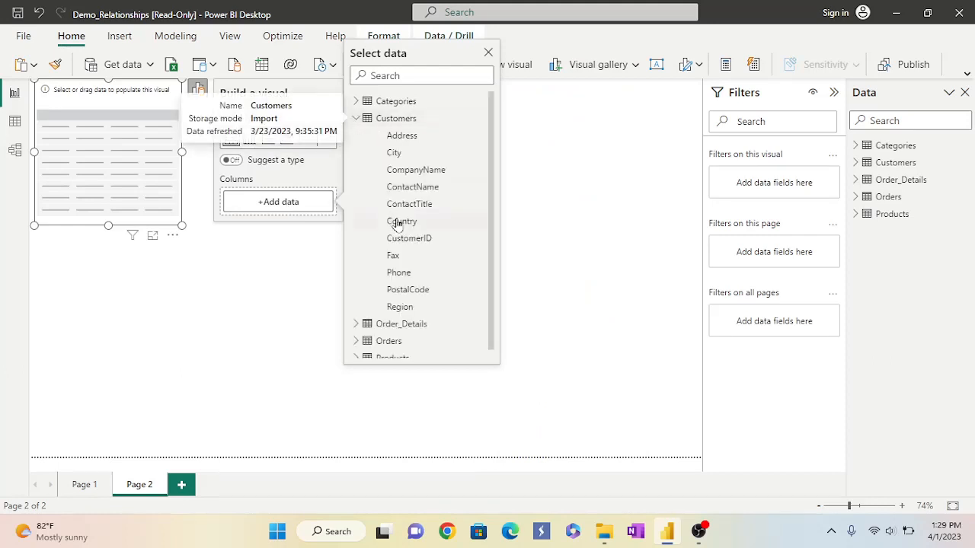
pyautogui.click(409, 238)
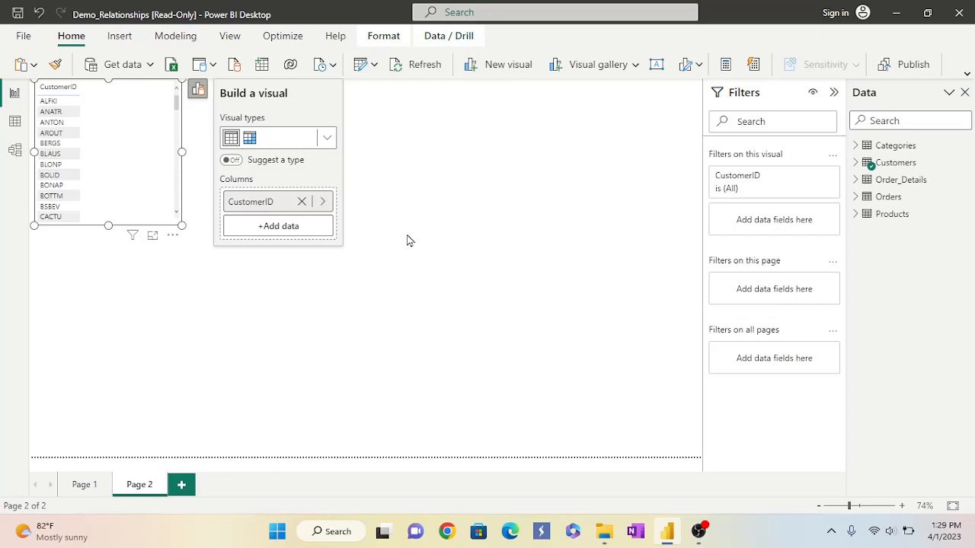
pyautogui.click(410, 240)
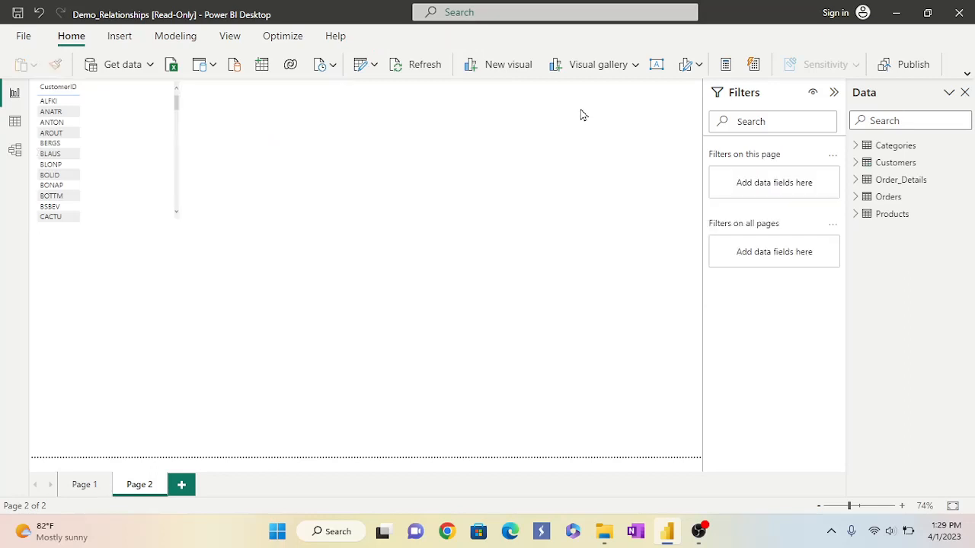
# Insert a second table visual on Page 2 below the CustomerID table.
pyautogui.click(636, 66)
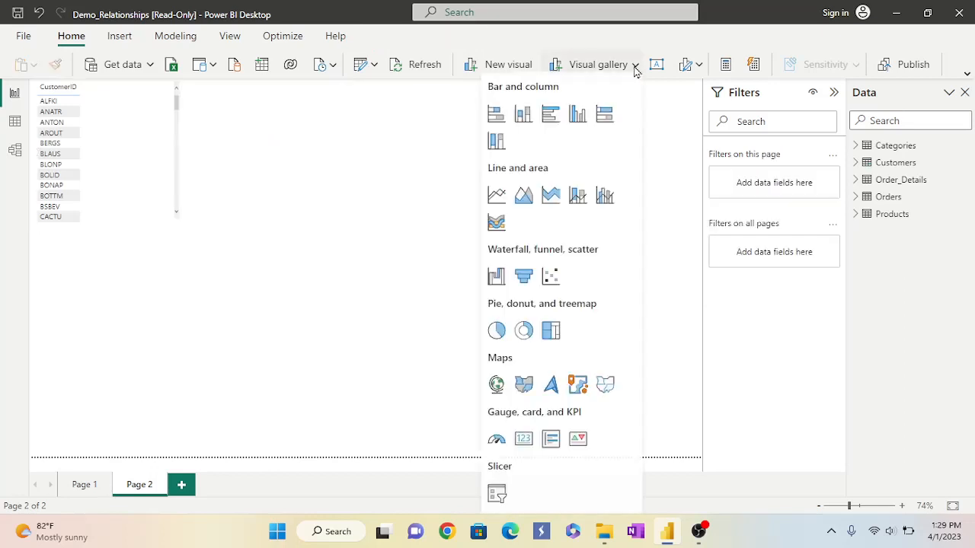
pyautogui.scroll(-3, 584, 276)
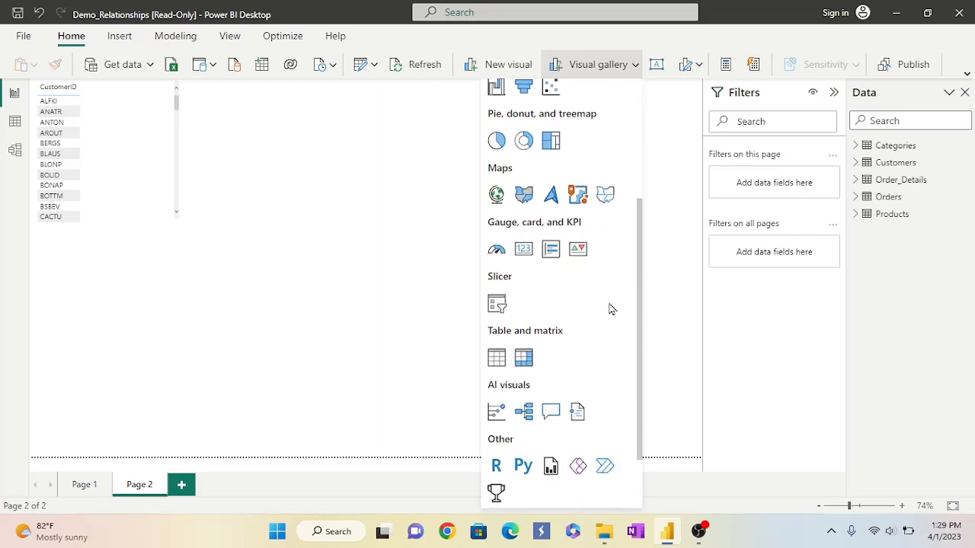
pyautogui.scroll(-2, 609, 308)
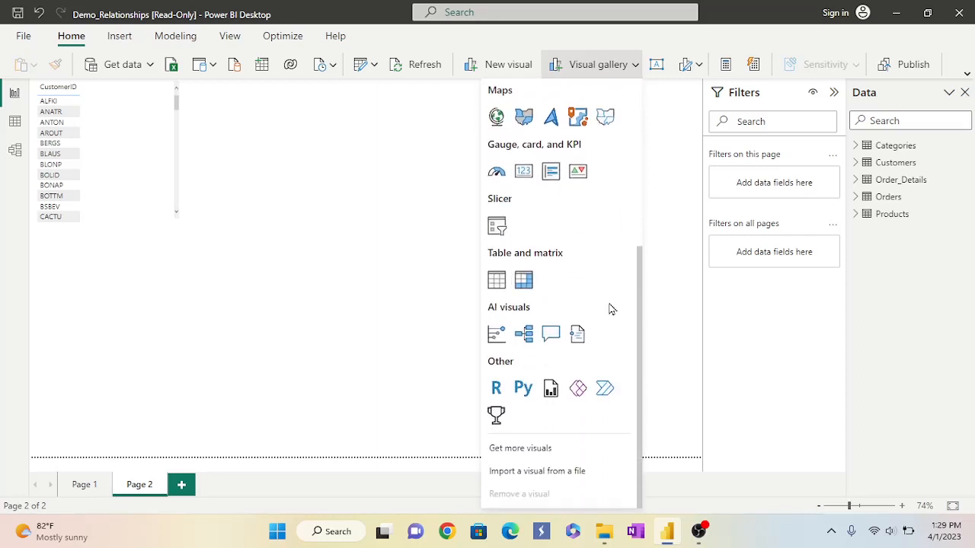
pyautogui.click(496, 280)
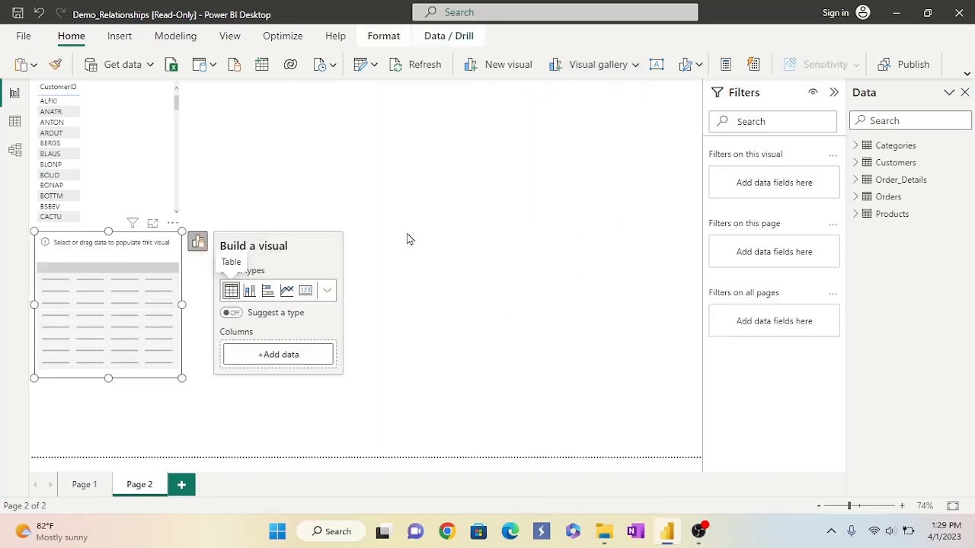
# Add the OrderID field from the Orders table to the new table visual and move it beside the CustomerID table.
pyautogui.click(290, 357)
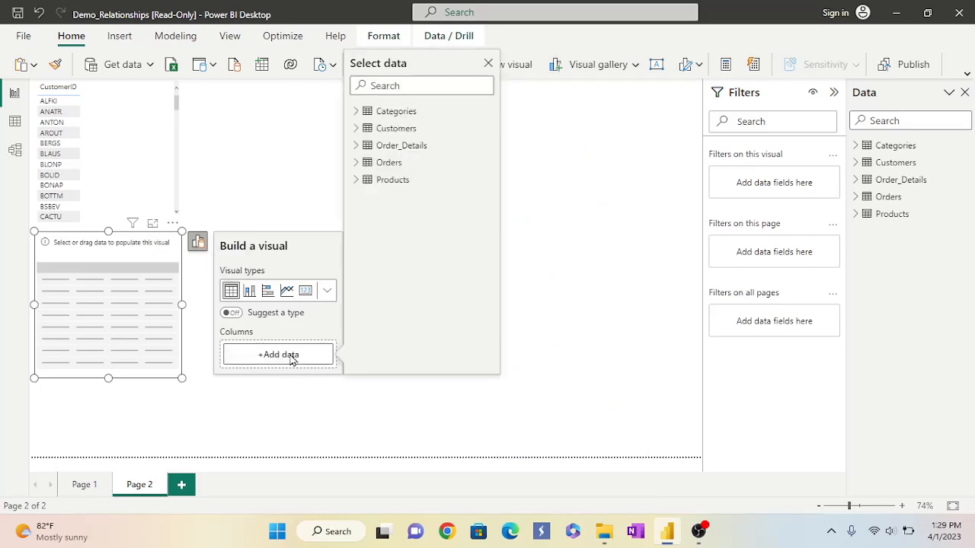
pyautogui.click(356, 163)
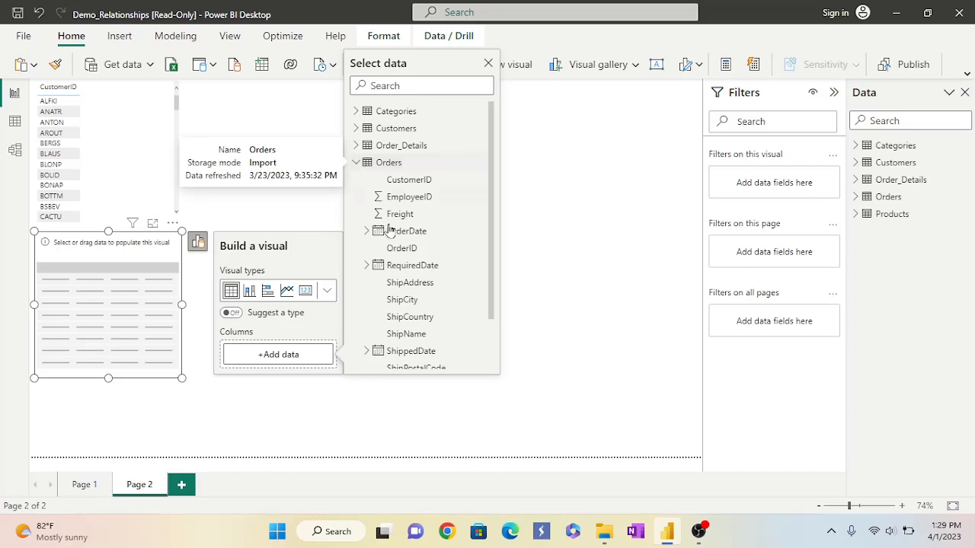
pyautogui.click(401, 247)
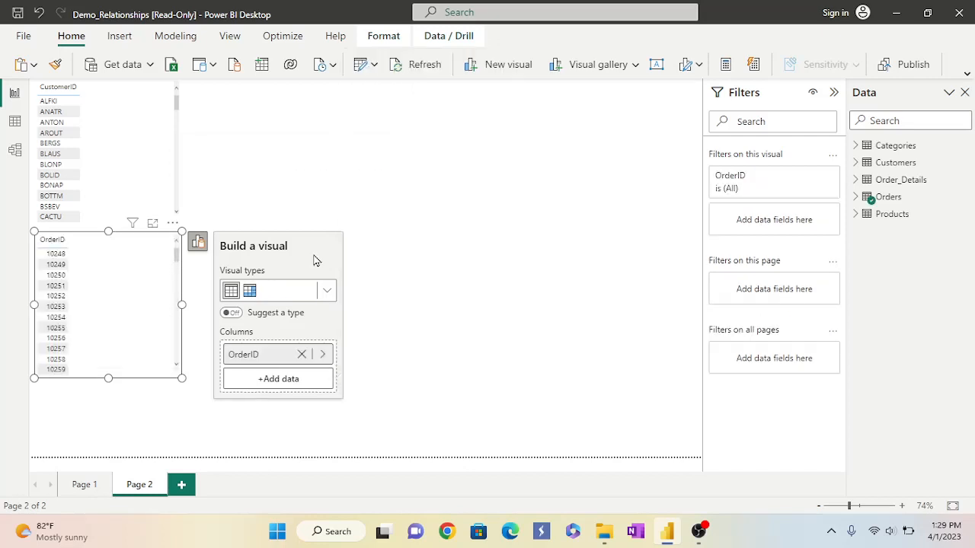
pyautogui.click(405, 270)
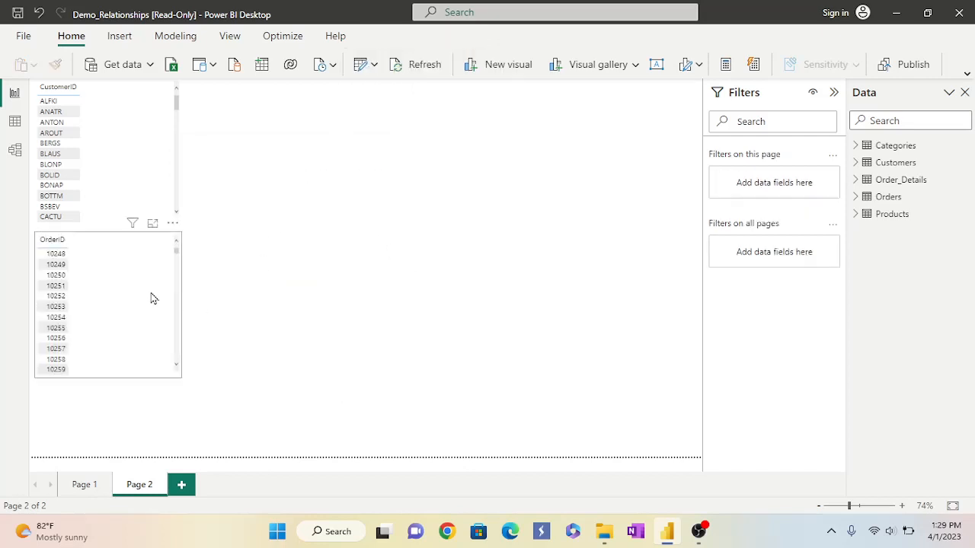
pyautogui.moveTo(191, 292); pyautogui.dragTo(326, 150)
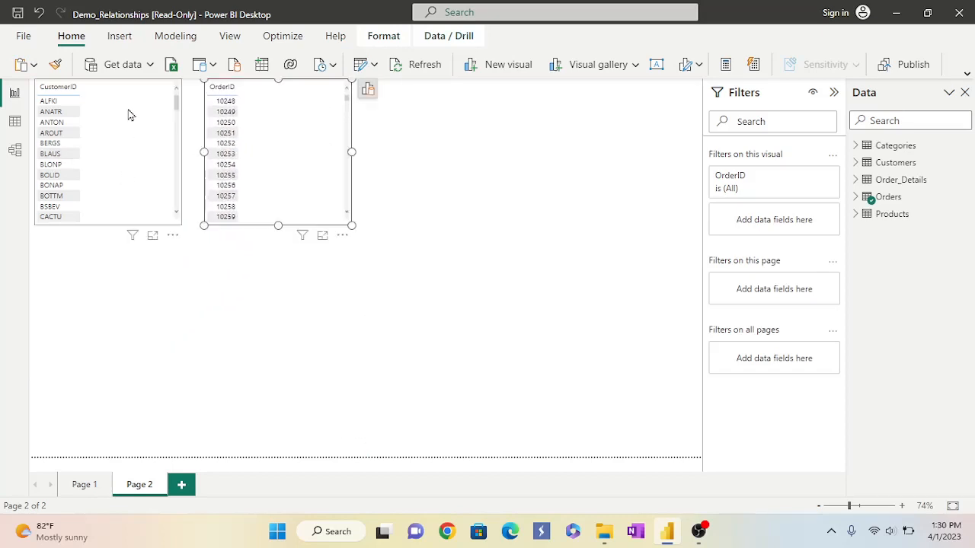
# Examine the relationship between Orders and Customers in the model diagram, collapsing the Properties and Data panes for more room.
pyautogui.click(15, 152)
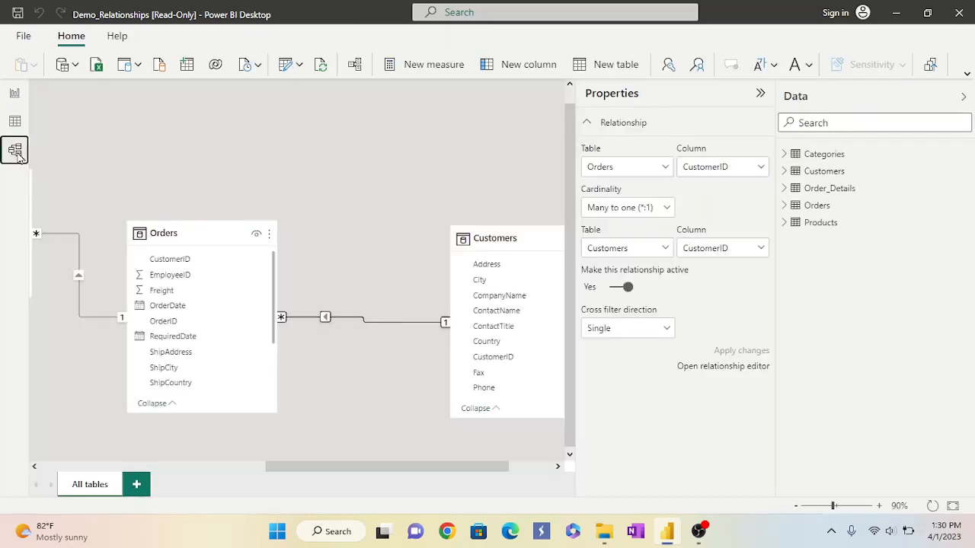
pyautogui.click(760, 93)
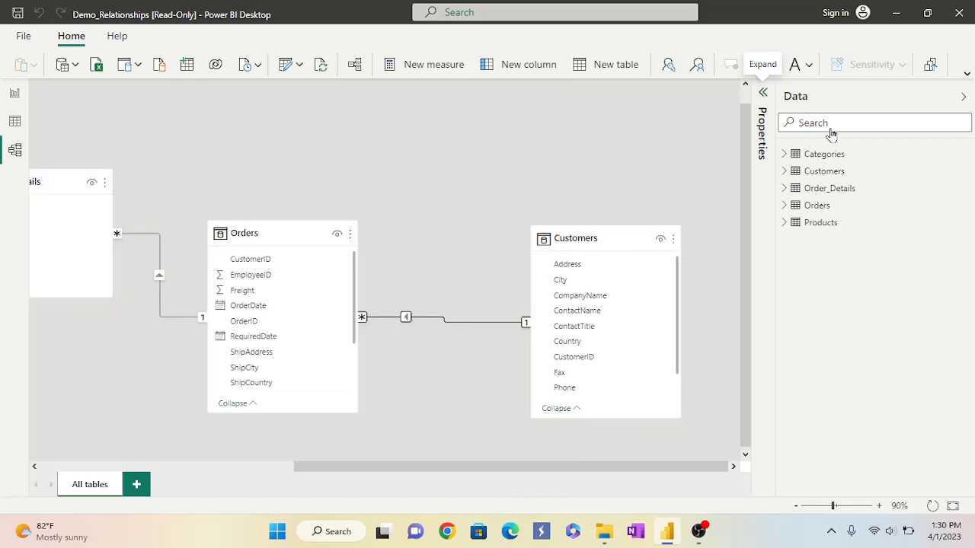
pyautogui.click(963, 97)
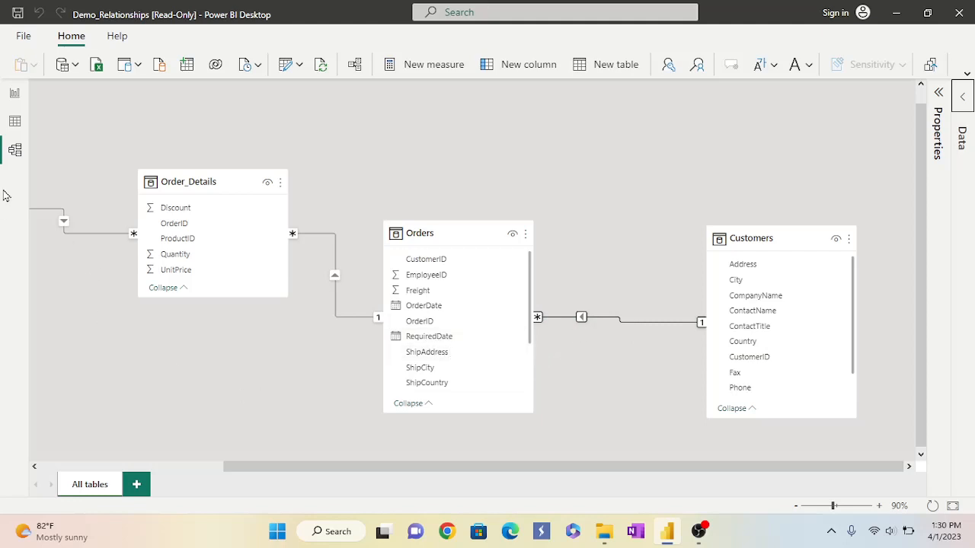
# Return to the report and select the first and third customers in the CustomerID table to check how the orders are filtered.
pyautogui.click(15, 92)
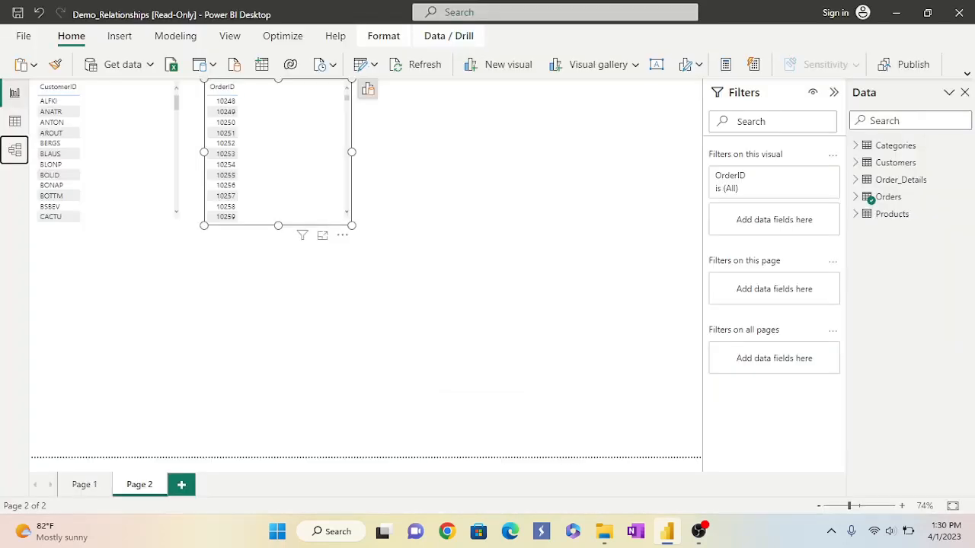
pyautogui.click(54, 102)
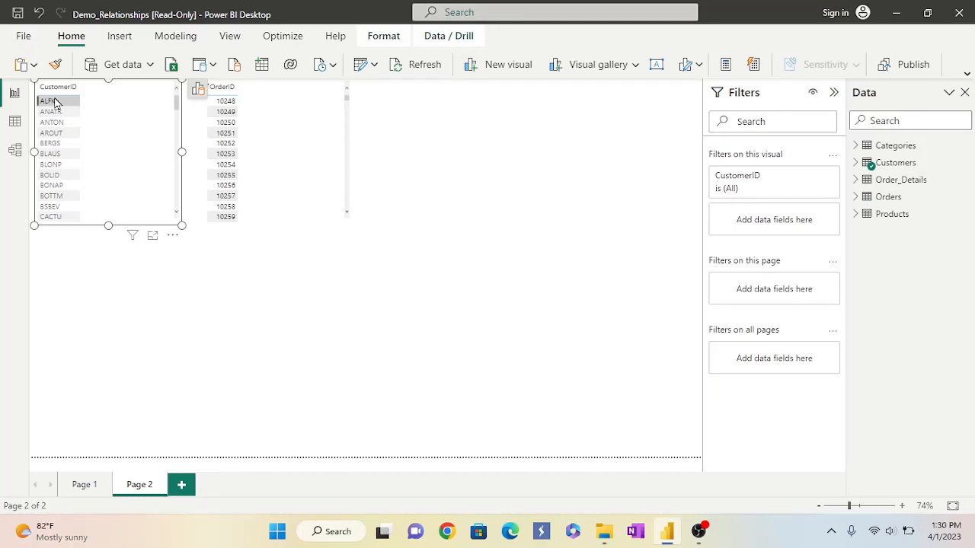
pyautogui.click(54, 102)
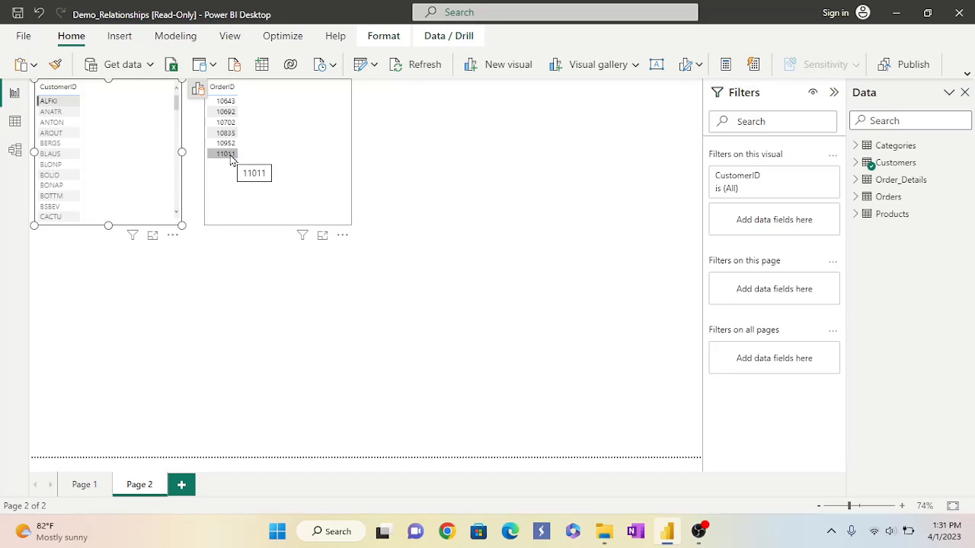
pyautogui.click(51, 124)
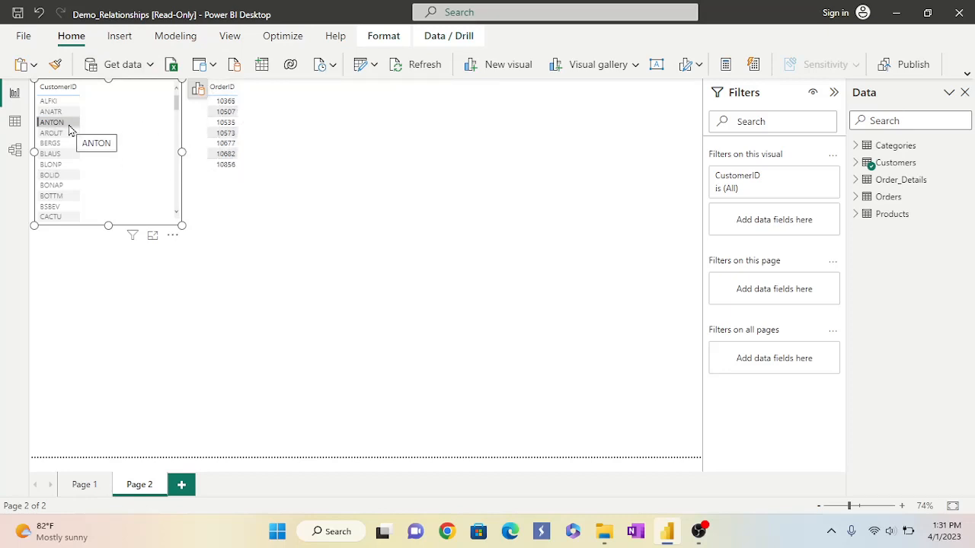
# Review the cross-filter direction arrow and the one and many sides of the Orders–Customers relationship in the model diagram.
pyautogui.click(14, 149)
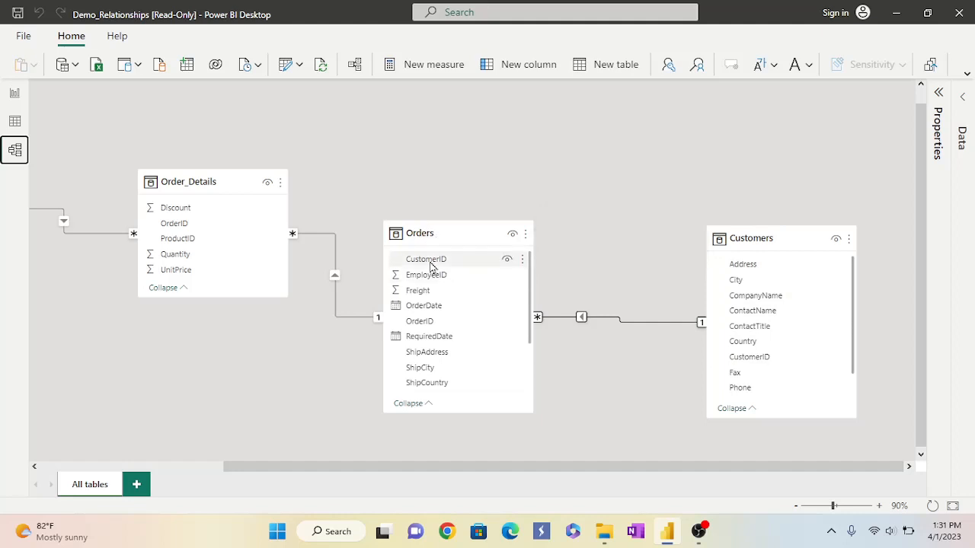
pyautogui.moveTo(751, 239)
pyautogui.moveTo(424, 226)
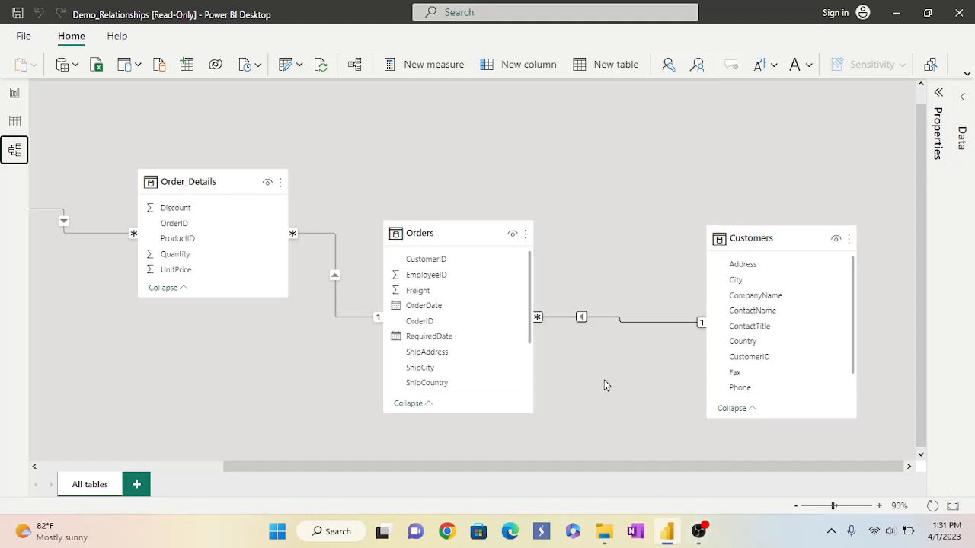
pyautogui.moveTo(586, 323)
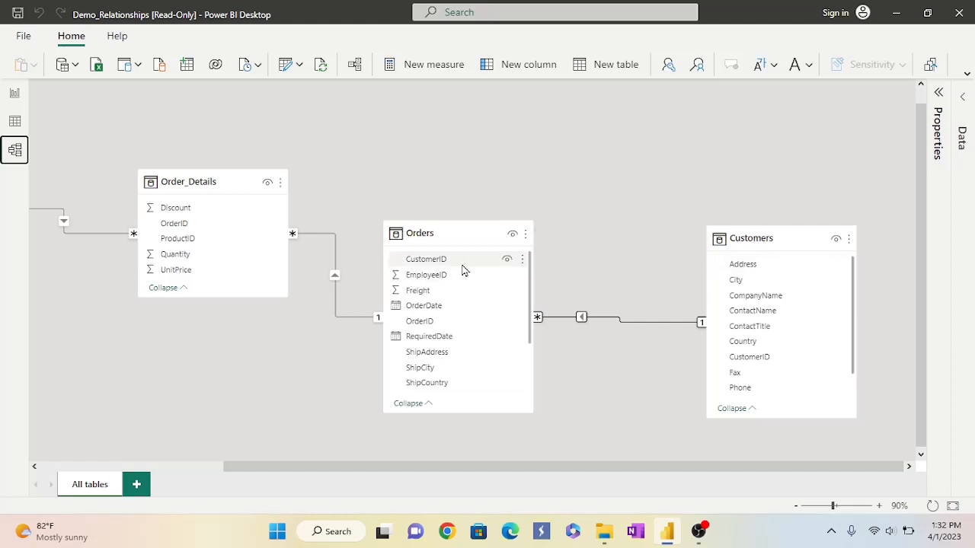
# Back in the report, select the sixth and eighth customers to check their filtered orders, and deselect the visual.
pyautogui.click(14, 94)
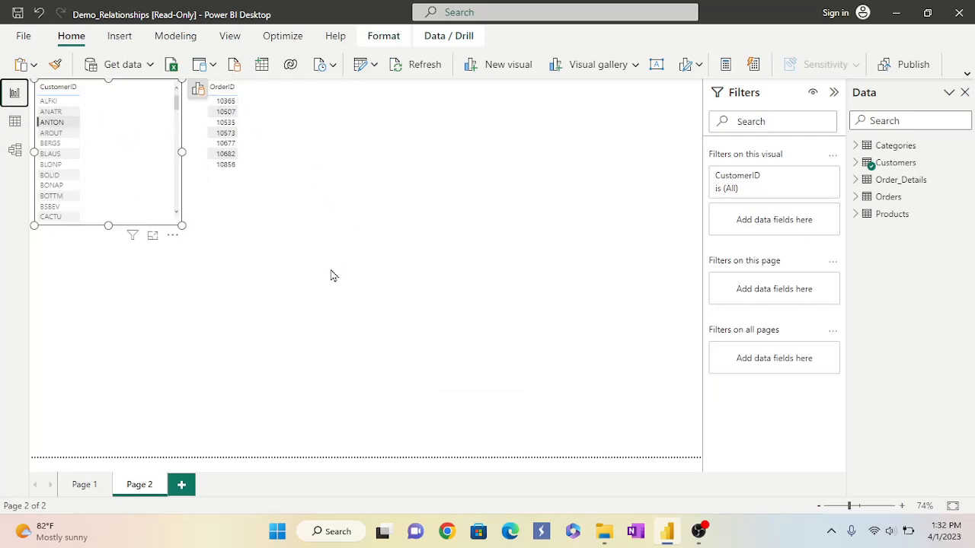
pyautogui.click(60, 155)
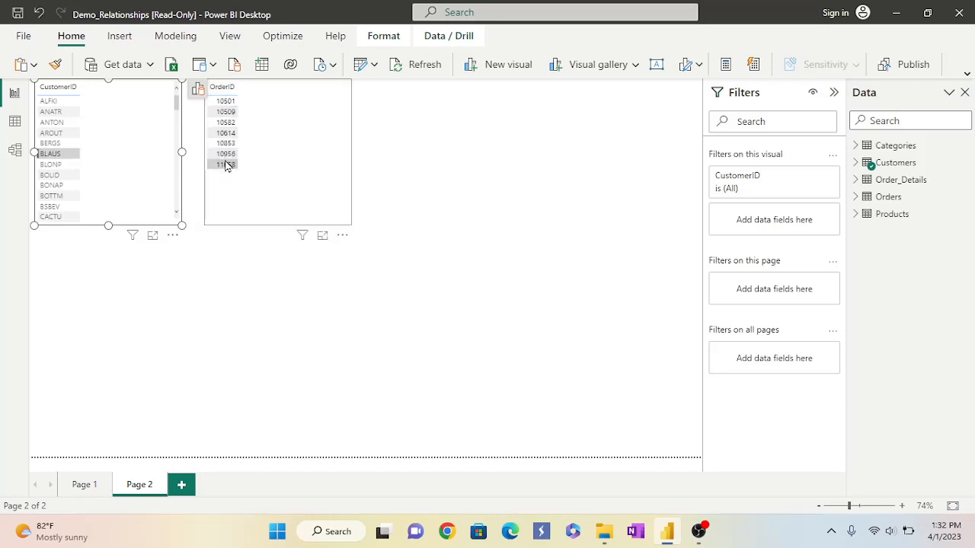
pyautogui.click(63, 177)
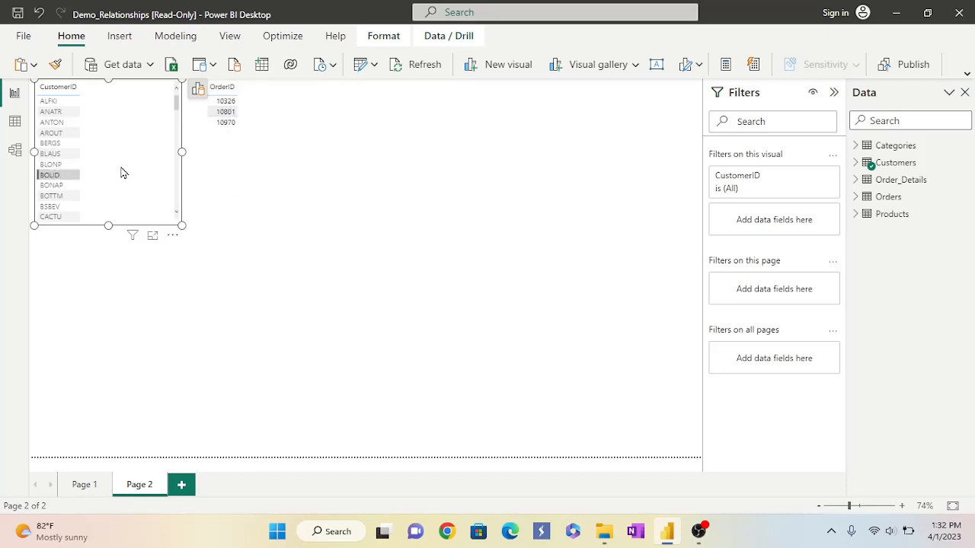
pyautogui.click(511, 216)
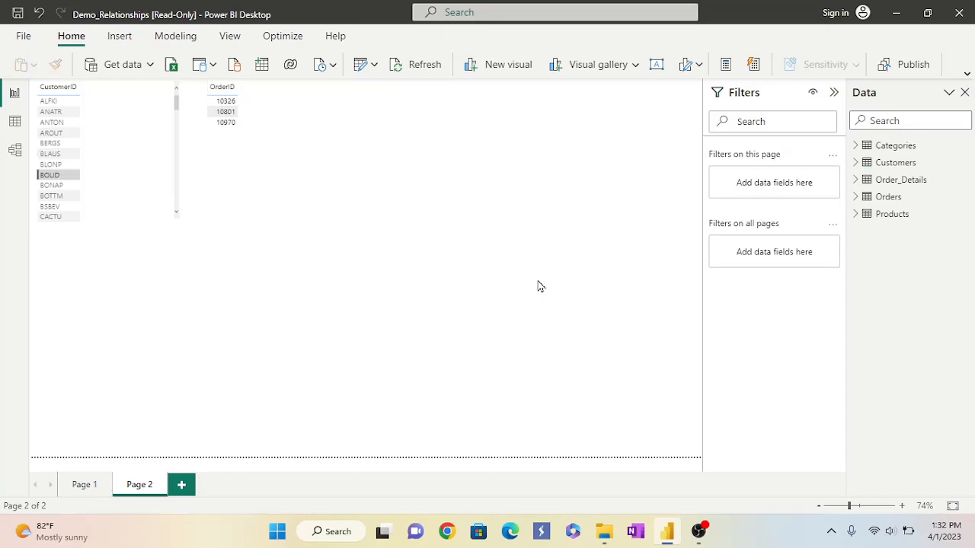
# Clear the customer selection and select the fourth and sixth orders in the OrderID table to test filtering towards Customers.
pyautogui.click(309, 181)
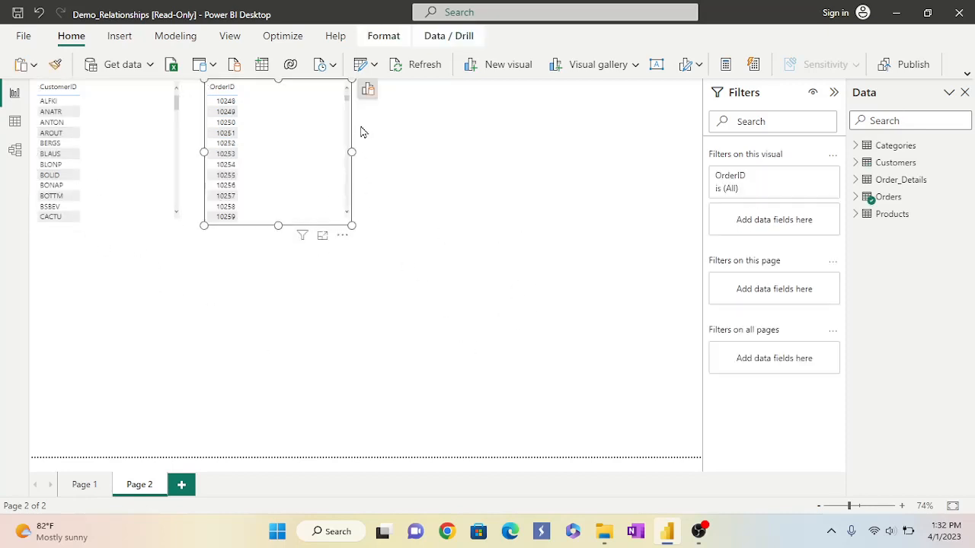
pyautogui.click(227, 134)
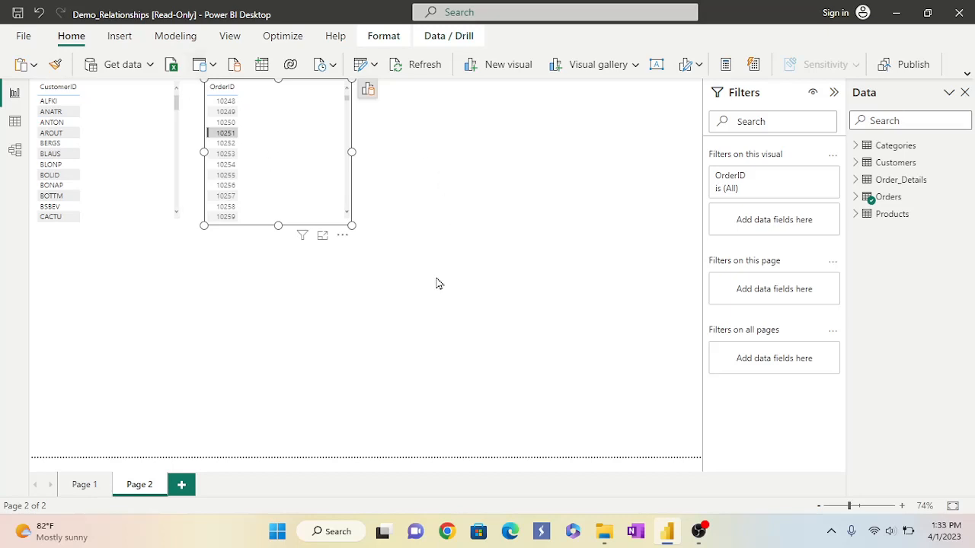
pyautogui.click(227, 154)
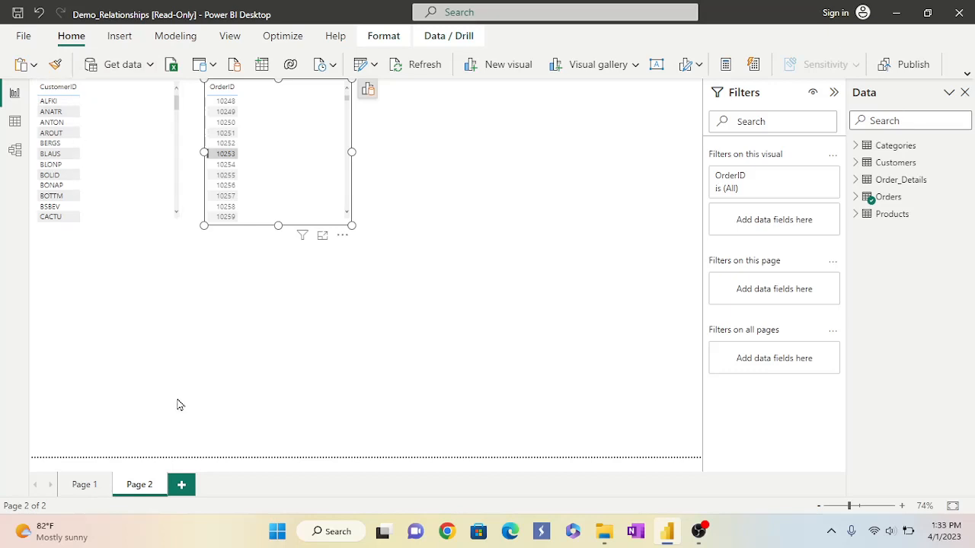
# Edit the Orders–Customers relationship in the model to set its cross filter direction to Both.
pyautogui.click(16, 151)
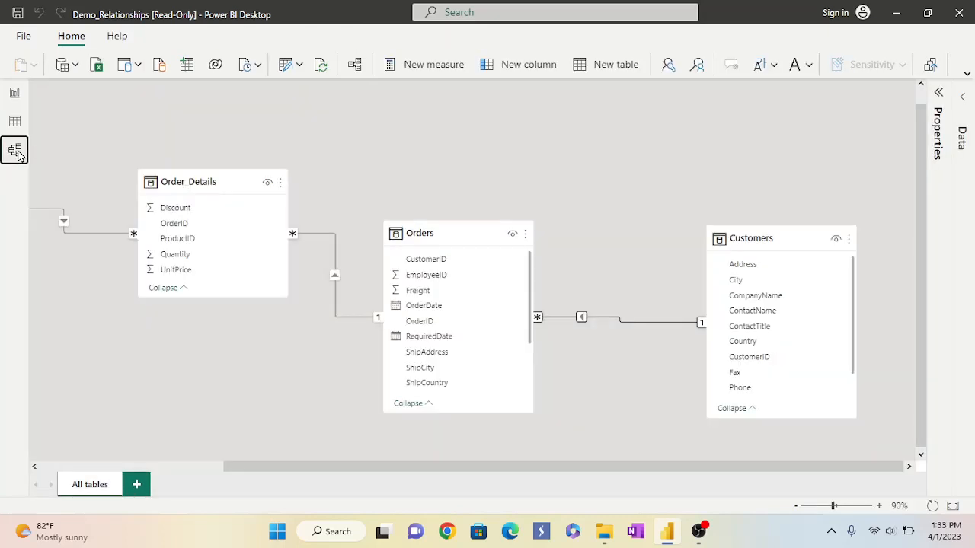
pyautogui.rightClick(582, 318)
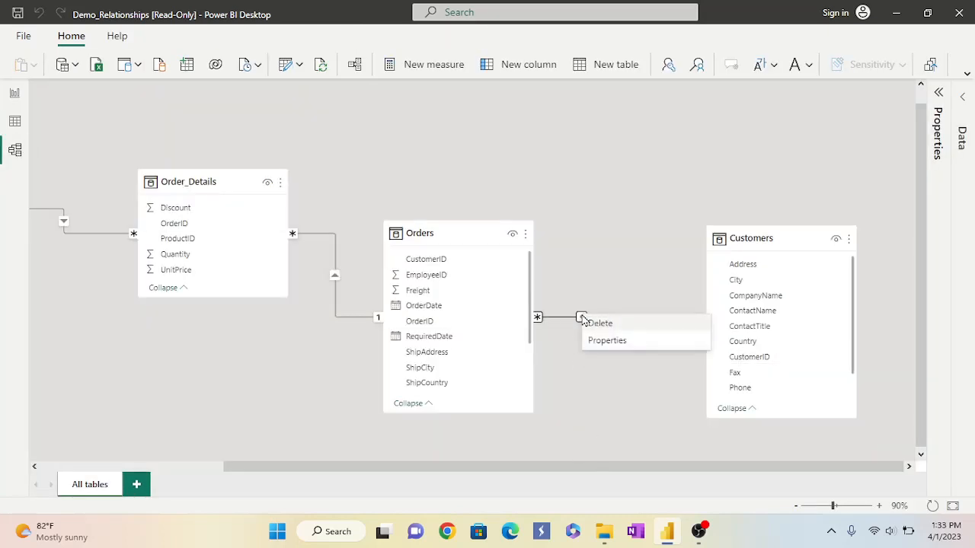
pyautogui.click(593, 343)
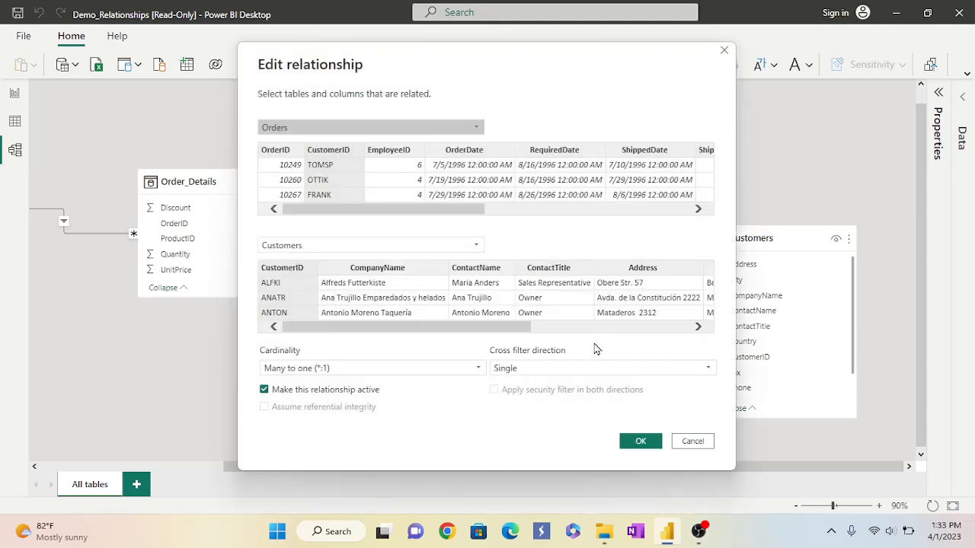
pyautogui.click(708, 370)
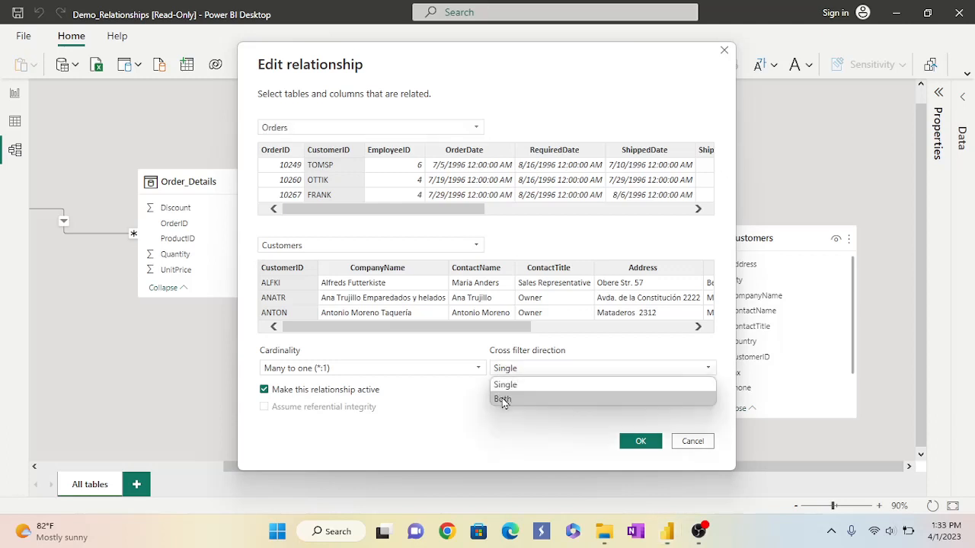
pyautogui.click(504, 400)
pyautogui.click(640, 443)
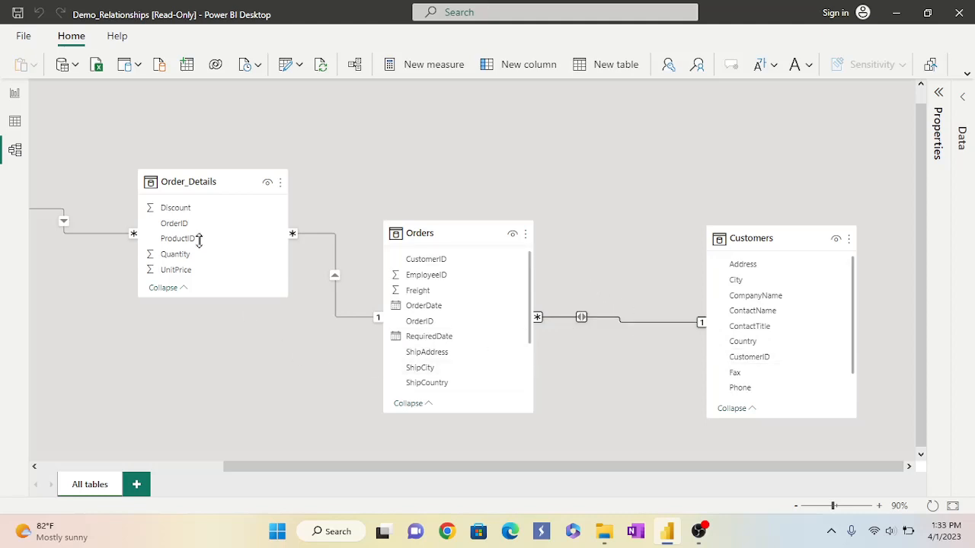
# Return to the report, select the first order to test filtering of the CustomerID table, and clear the selection.
pyautogui.click(15, 93)
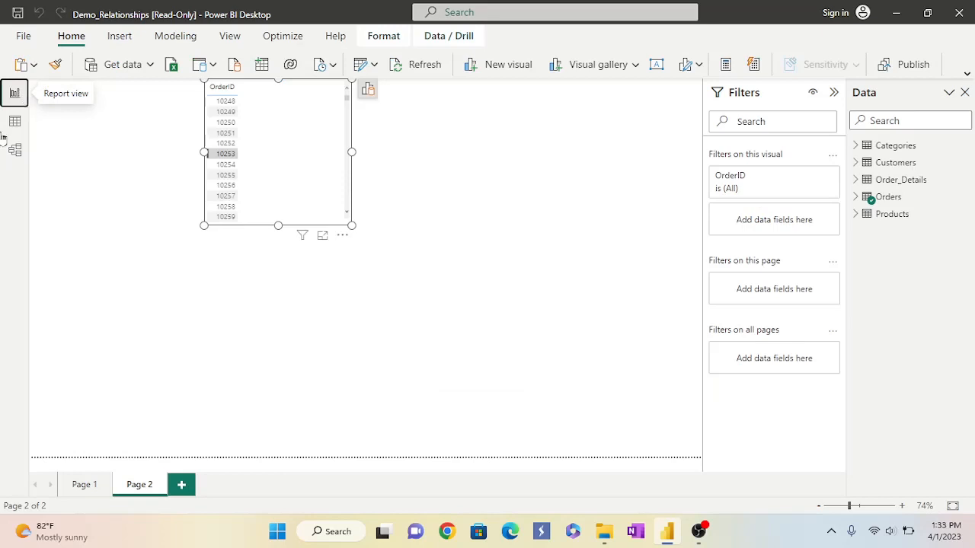
pyautogui.click(233, 102)
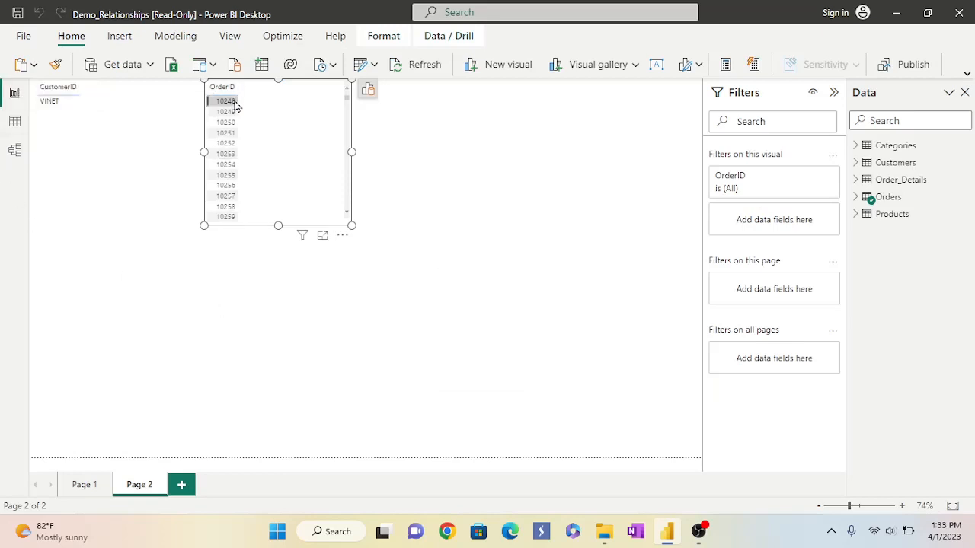
pyautogui.click(525, 149)
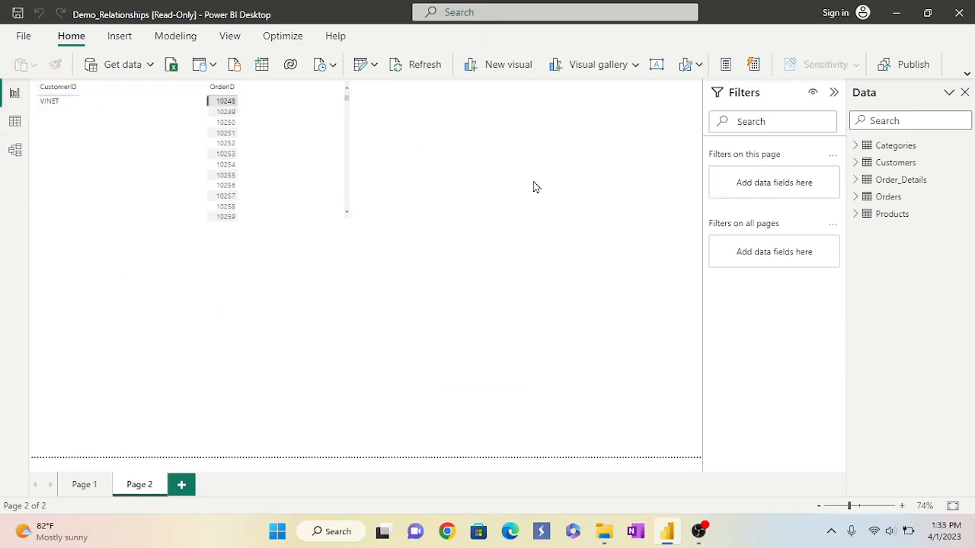
pyautogui.click(116, 230)
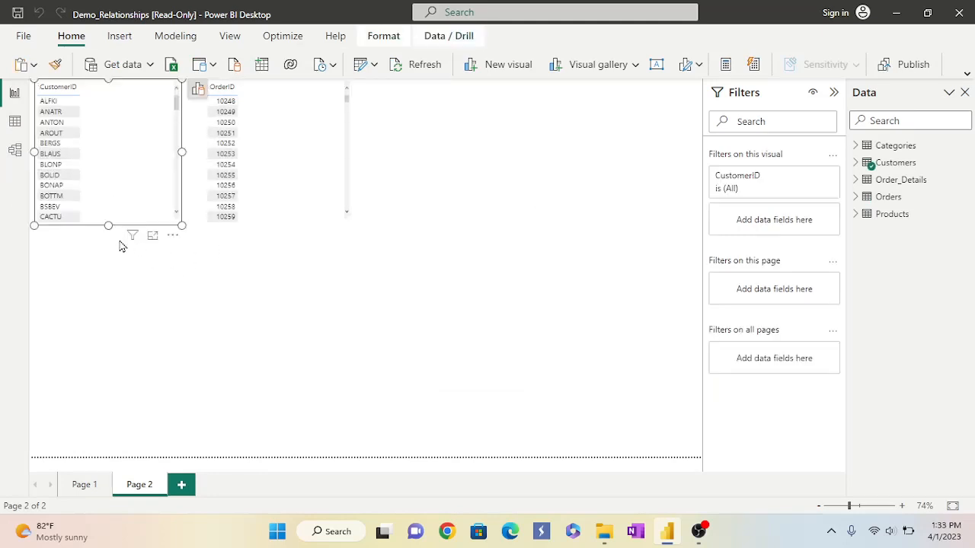
# Select the fourth and the ninth order in turn to test filtering of the CustomerID table, and deselect the visual.
pyautogui.click(224, 138)
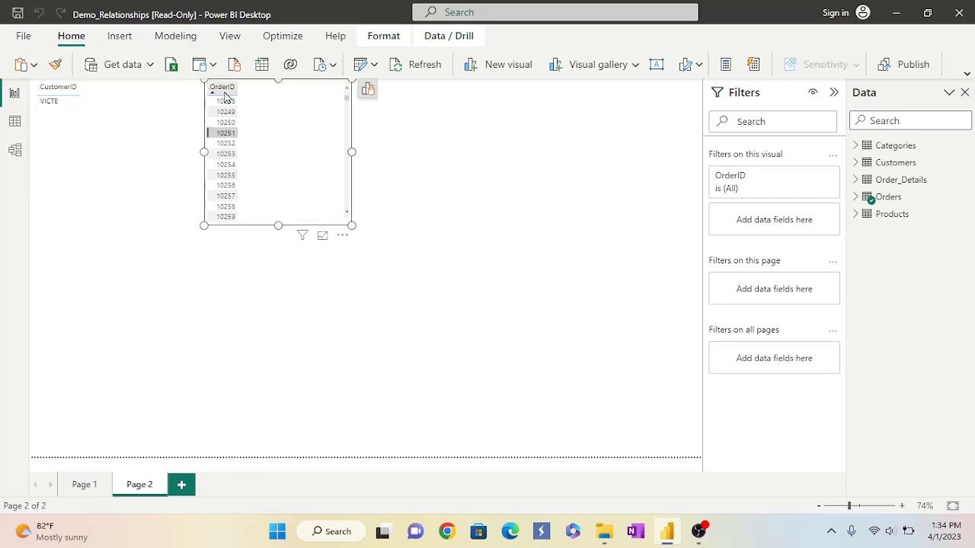
pyautogui.click(229, 186)
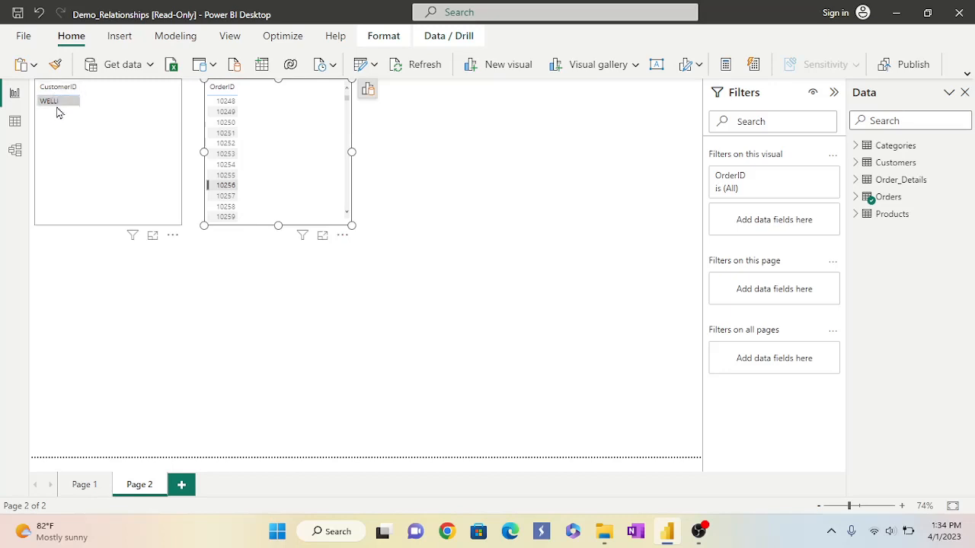
pyautogui.click(607, 168)
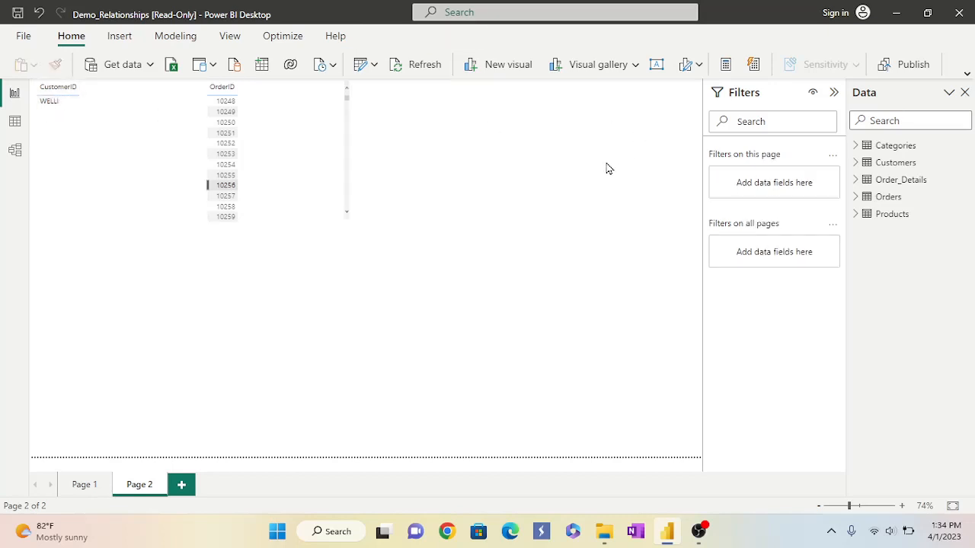
# Clear the order selection, select the eighth customer to check the filtering of the OrderID table, and deselect the visual.
pyautogui.click(108, 200)
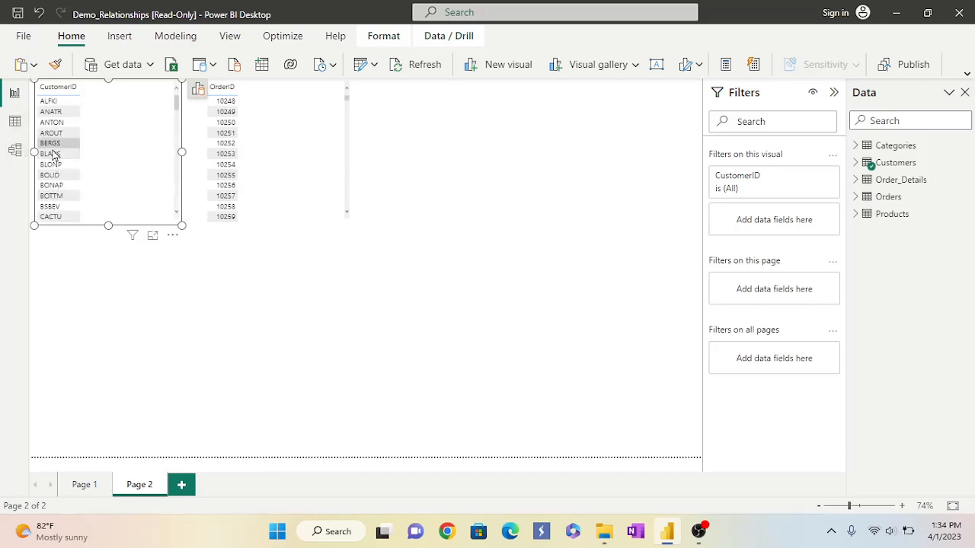
pyautogui.click(49, 176)
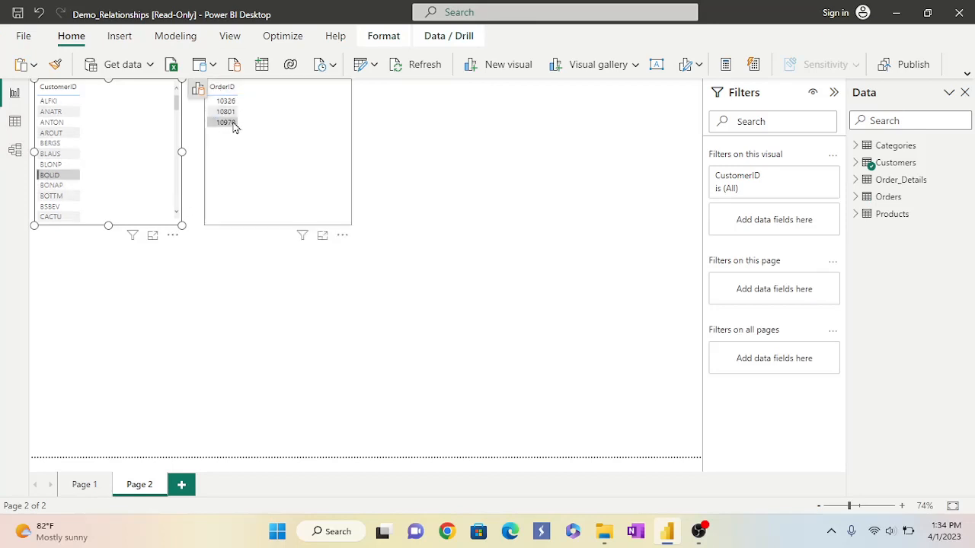
pyautogui.click(531, 182)
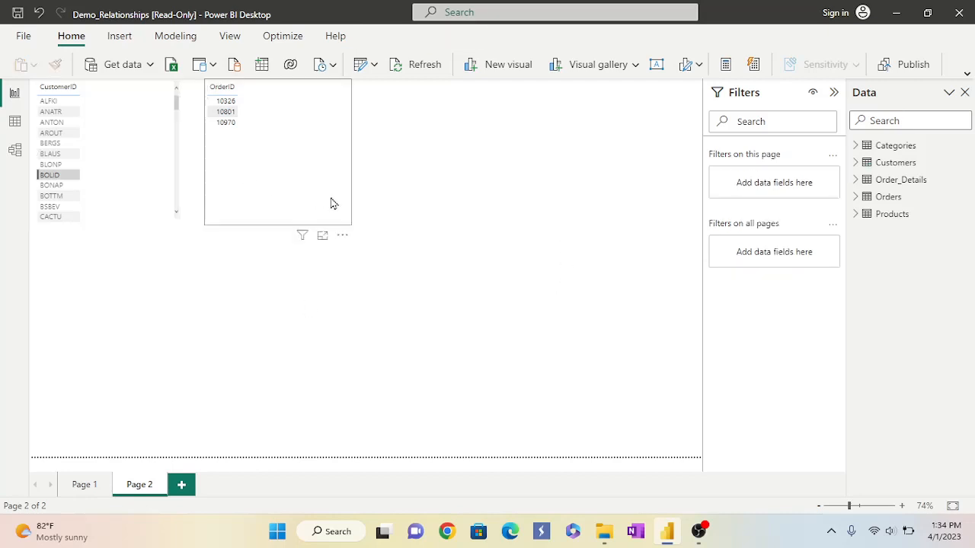
# Clear the customer selection, select the eleventh order to check its matching customer, and clear that order selection.
pyautogui.click(333, 202)
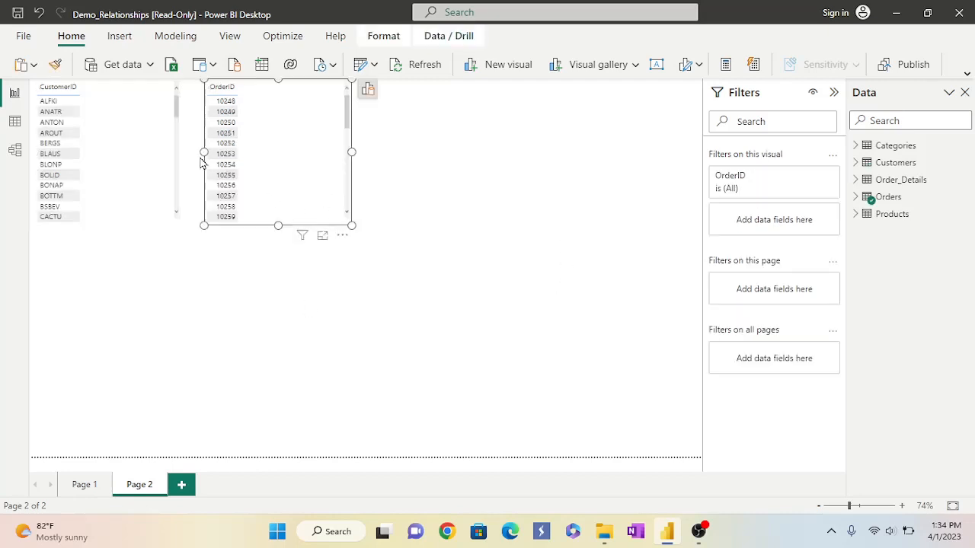
pyautogui.click(229, 207)
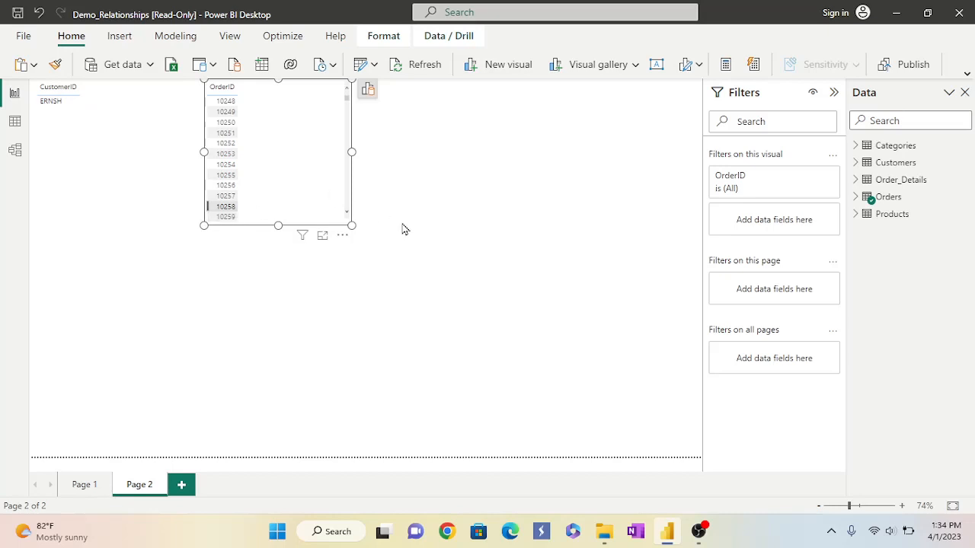
pyautogui.click(309, 304)
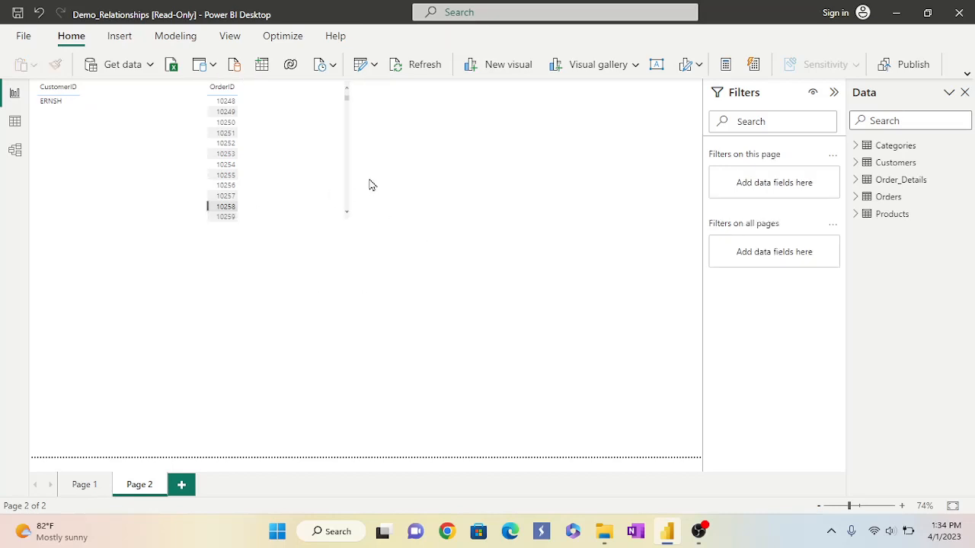
pyautogui.click(105, 151)
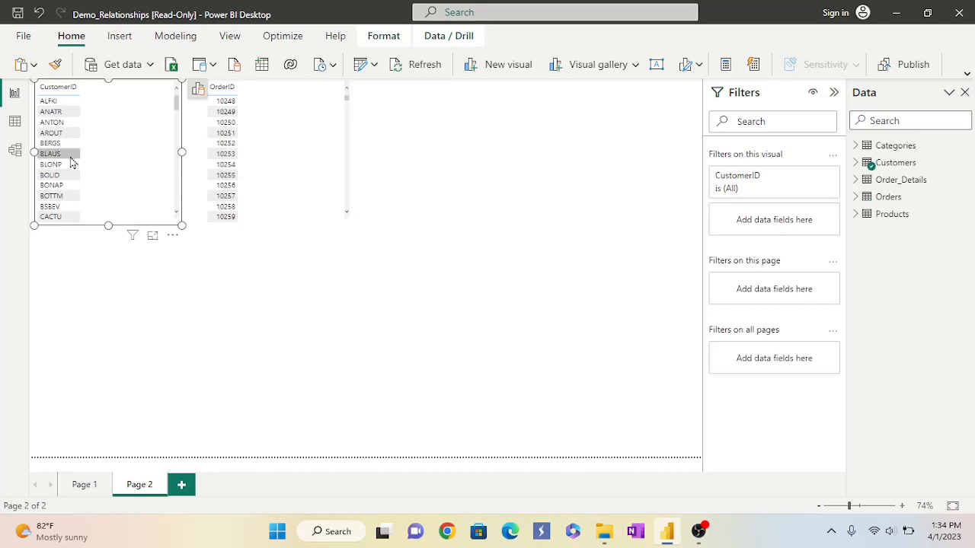
# Examine the cross filter directions of the relationships in the model, from Products and Order_Details through to Orders and Customers.
pyautogui.click(15, 150)
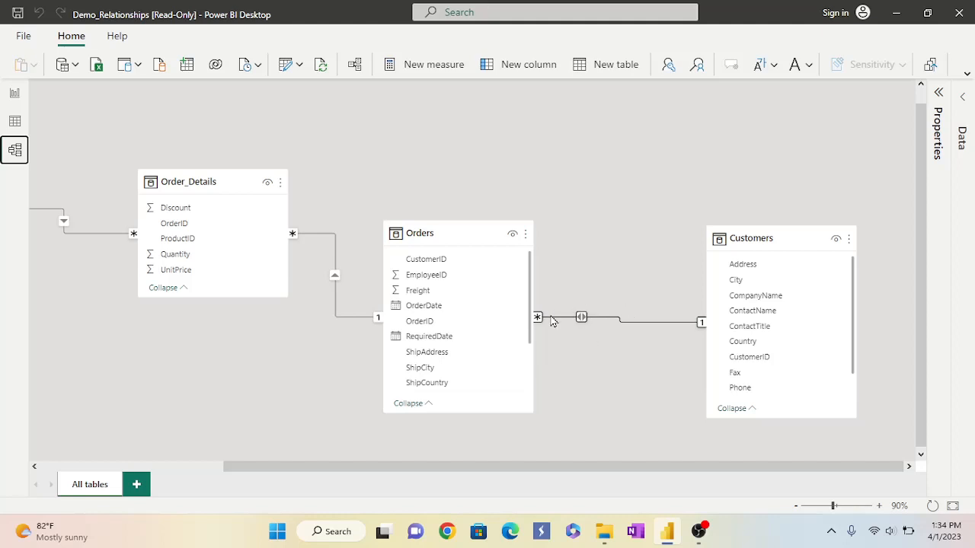
pyautogui.moveTo(358, 468); pyautogui.dragTo(196, 467)
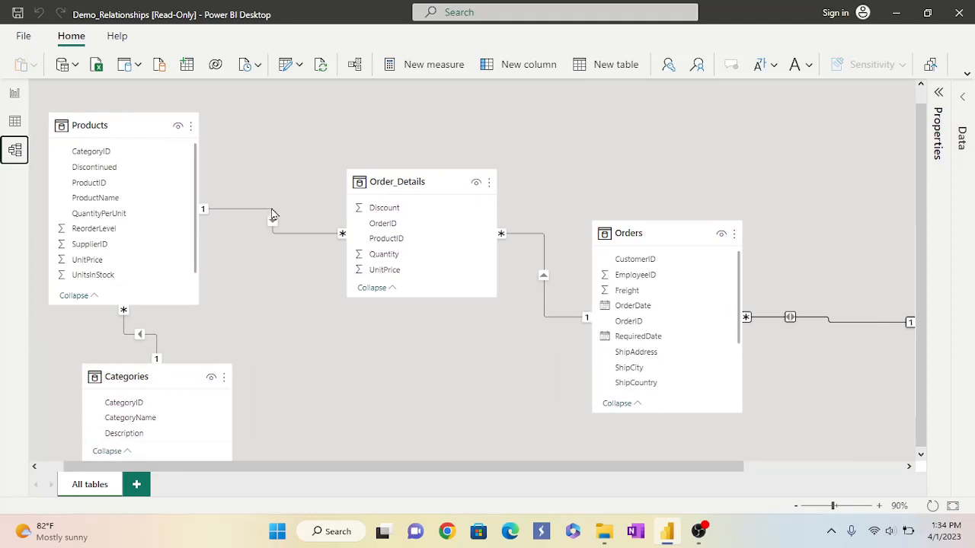
pyautogui.moveTo(431, 468); pyautogui.dragTo(614, 468)
pyautogui.moveTo(579, 320)
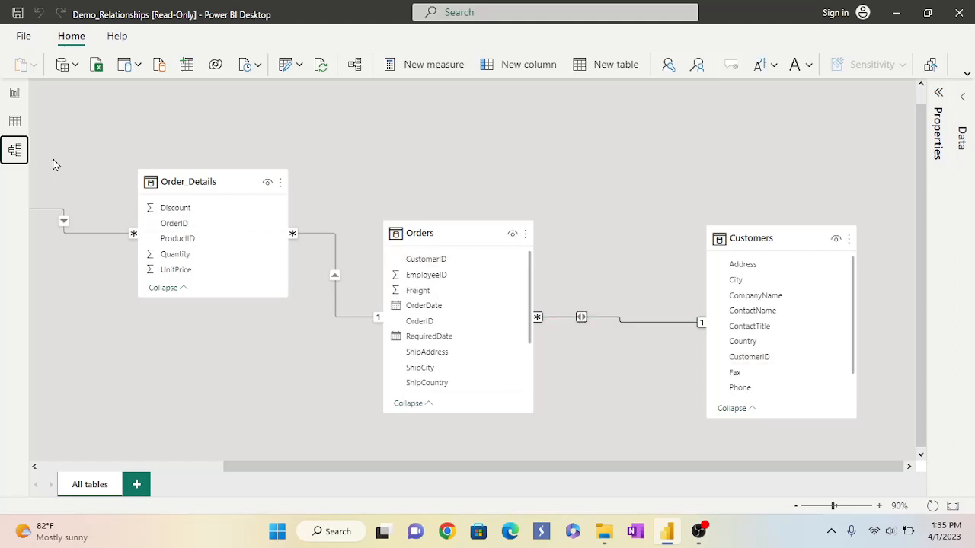
# Return to the report, select the sixth customer to check its filtered orders, and go back to the model.
pyautogui.click(15, 93)
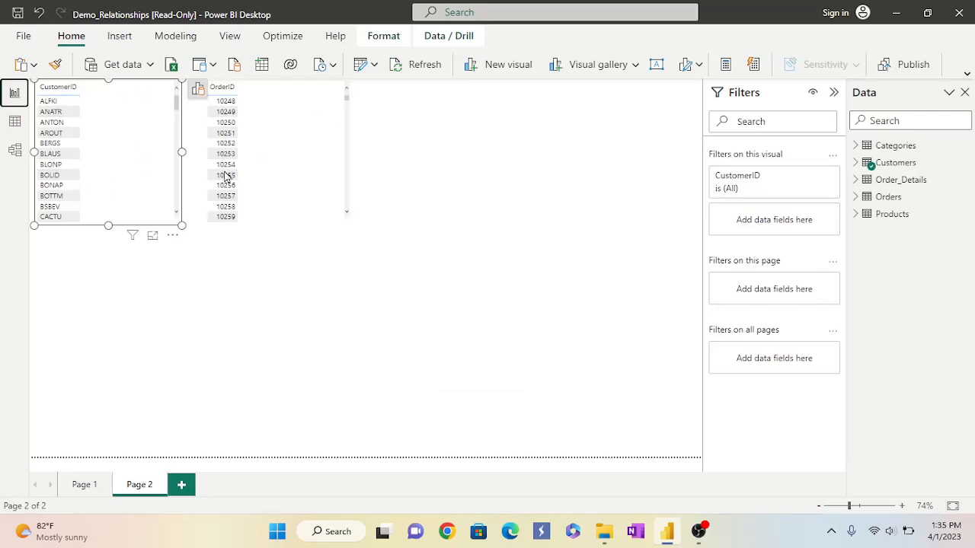
pyautogui.click(64, 157)
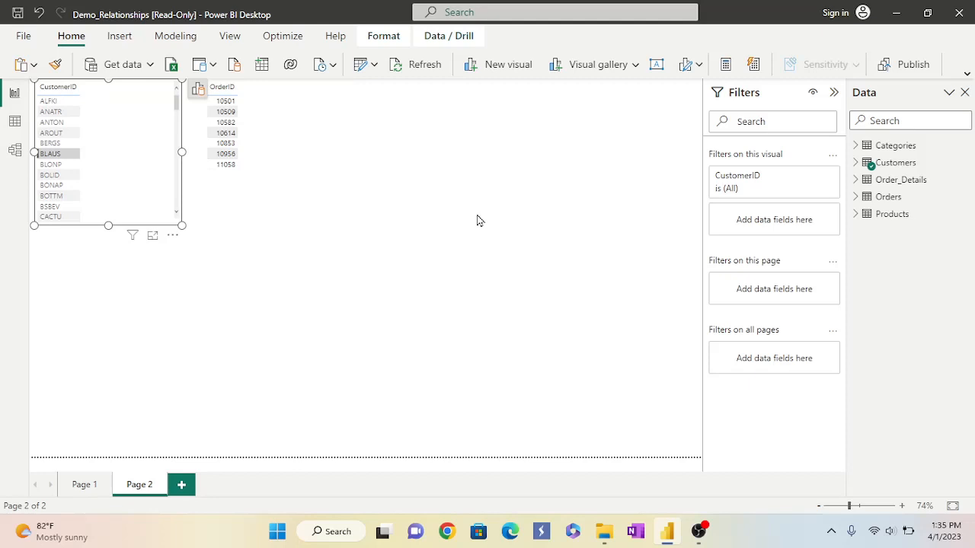
pyautogui.click(16, 152)
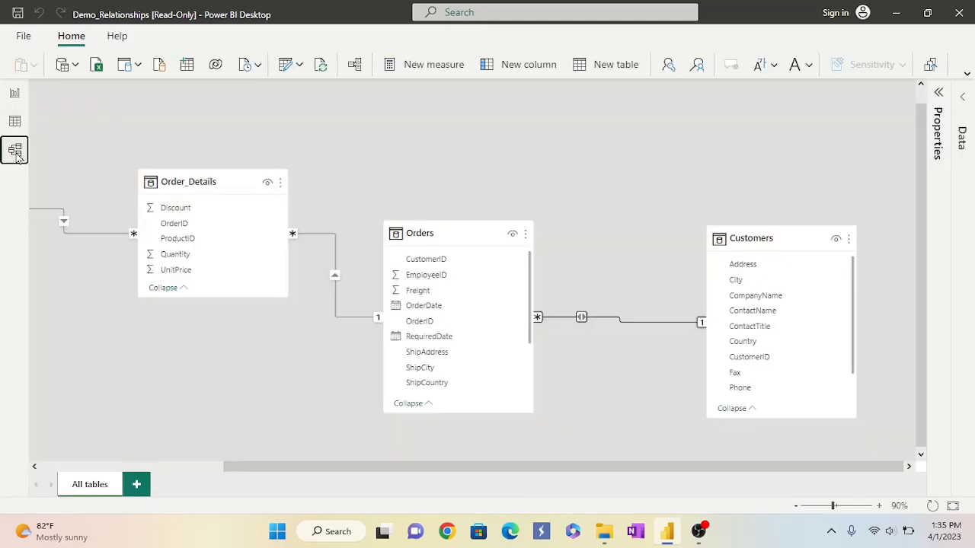